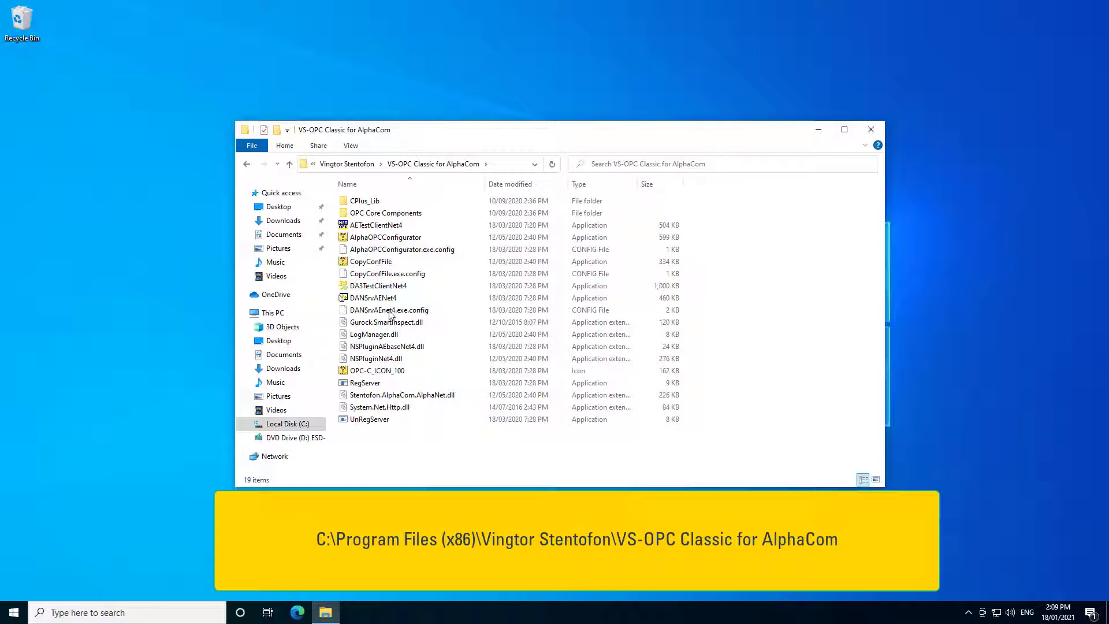
Step: Launch DA3TestClientNet4, connect it to the VS.AlphaCom.1 server, and browse the server's items
double_click(378, 286)
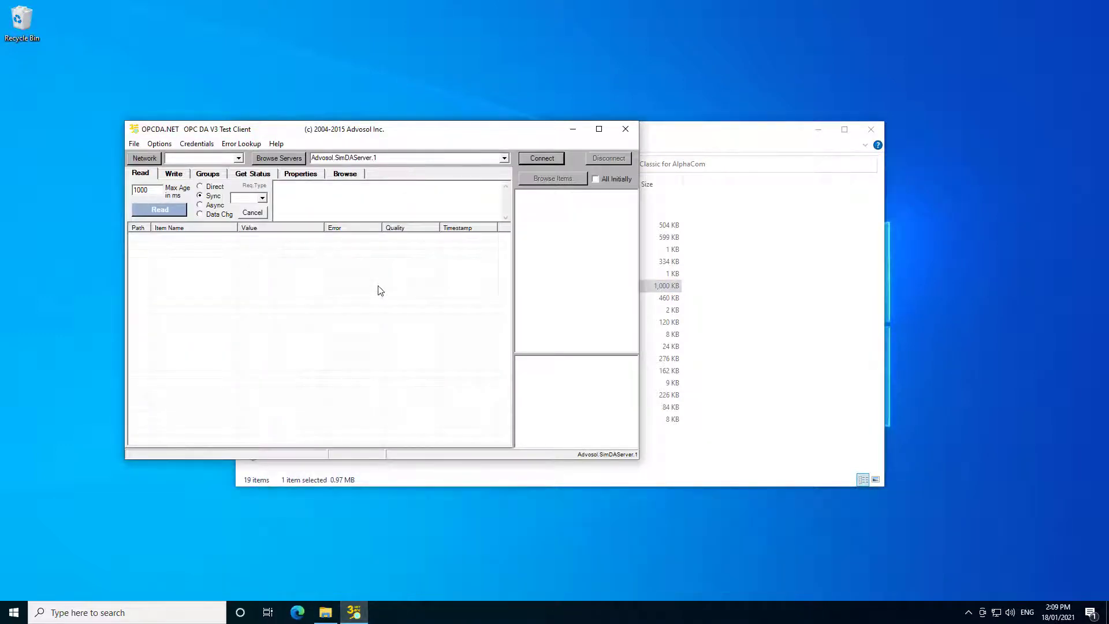
click(286, 162)
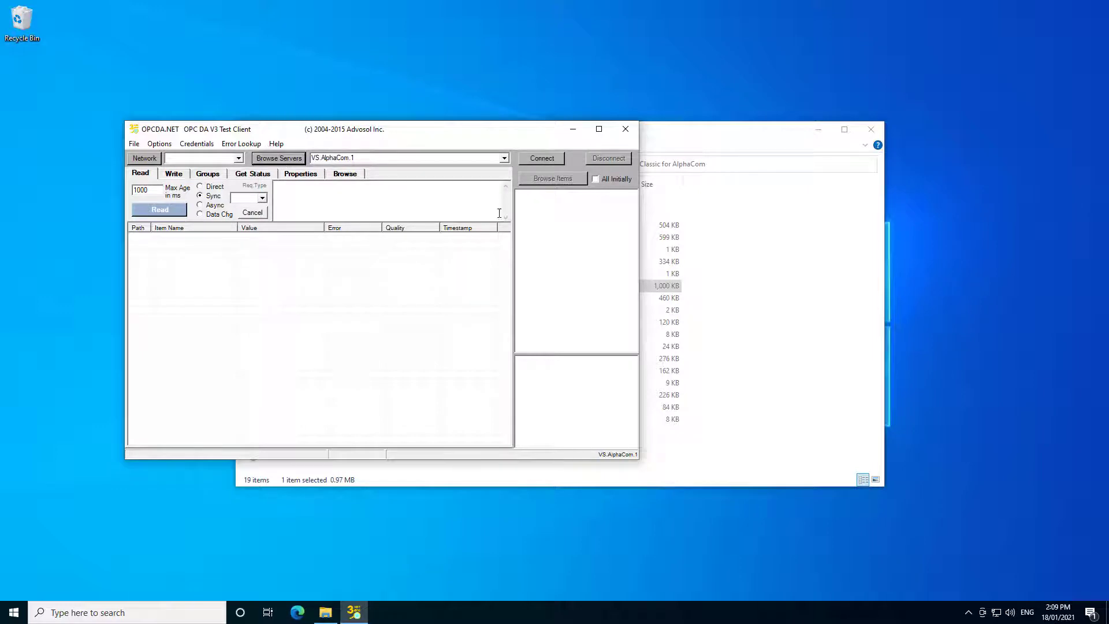
click(543, 158)
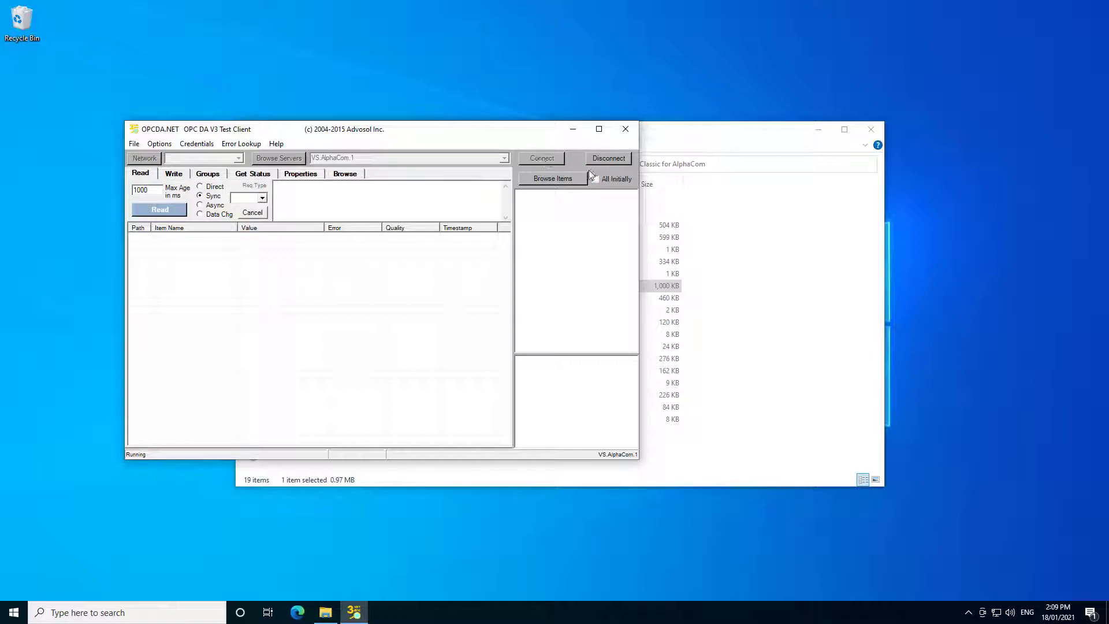
click(565, 179)
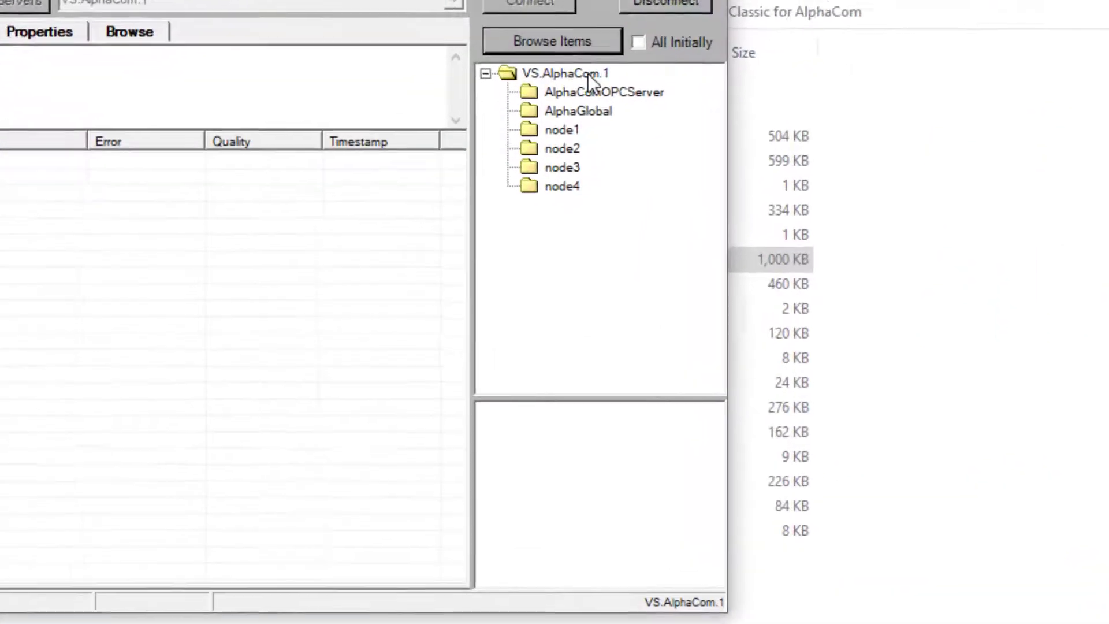
click(570, 194)
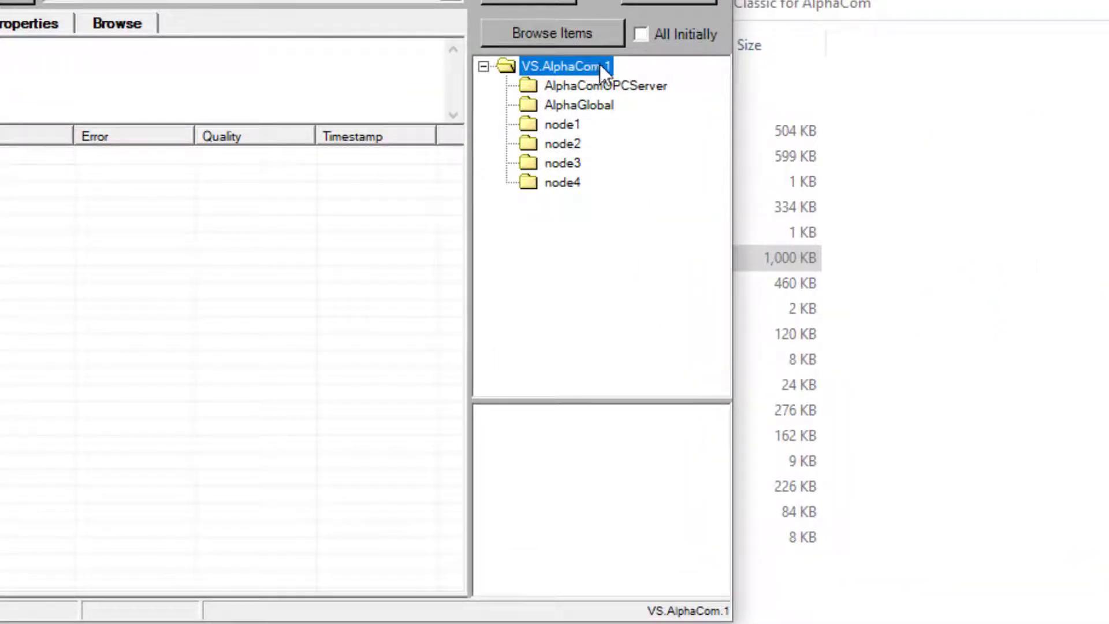
Step: View the tags of the AlphaComOPCServer folder and of the Masters folder inside AlphaGlobal
click(639, 86)
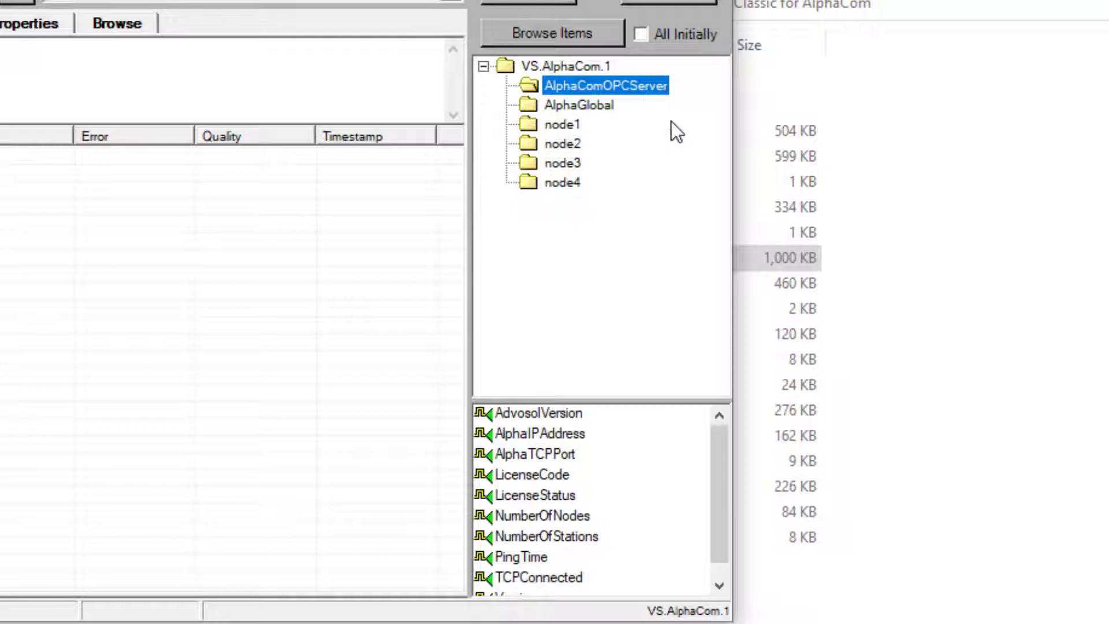
click(604, 105)
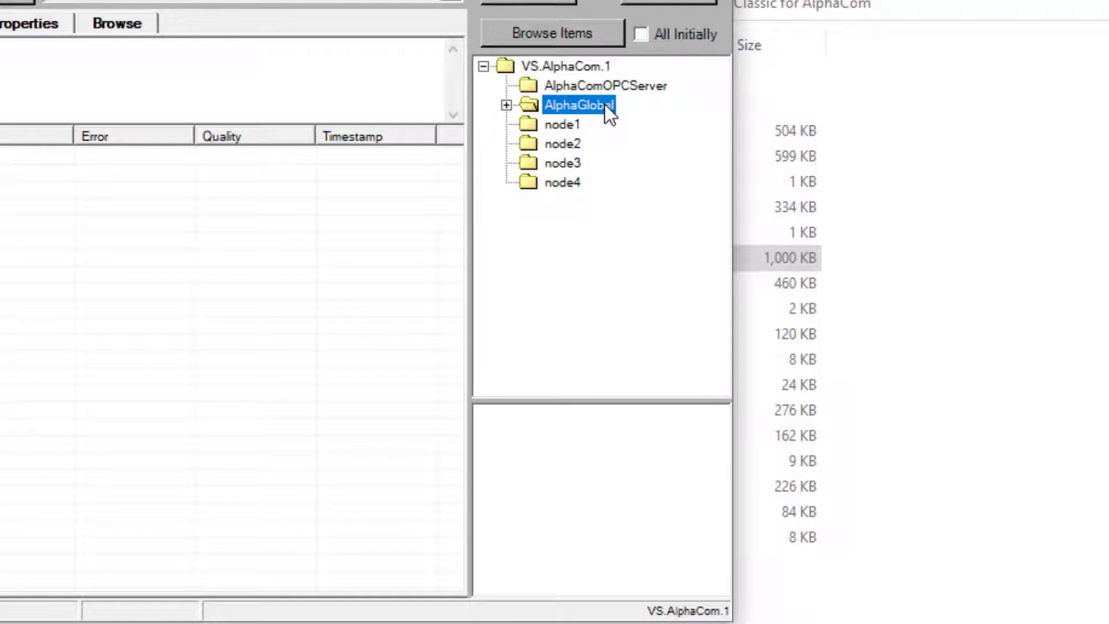
click(506, 105)
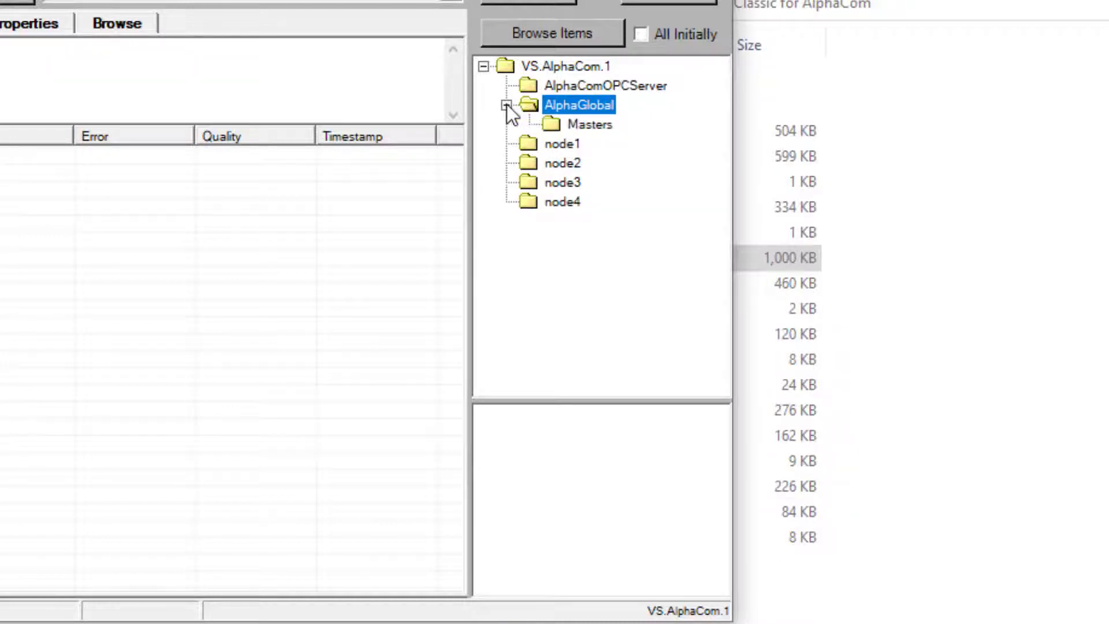
click(557, 127)
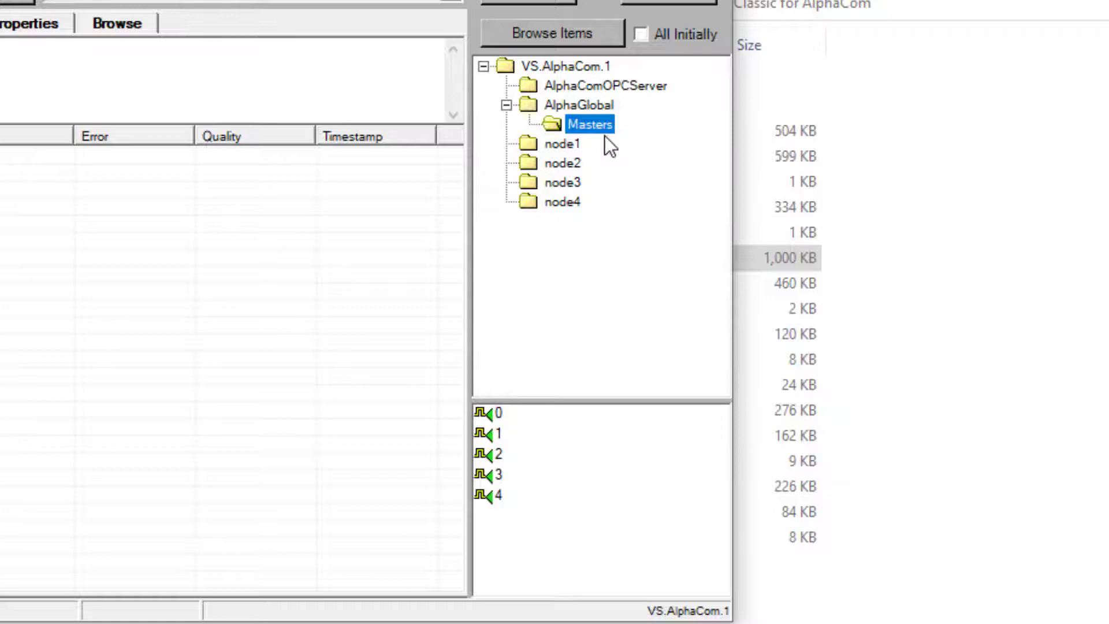
Step: View the node-level tags of node1, node2, node3 and node4 one after another
click(554, 143)
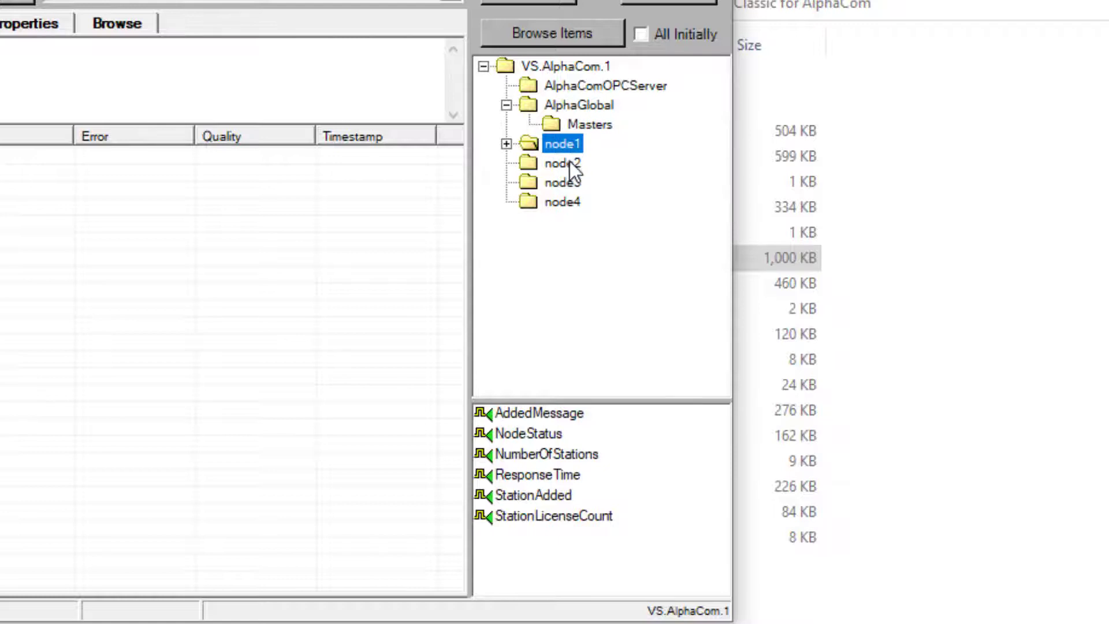
click(569, 163)
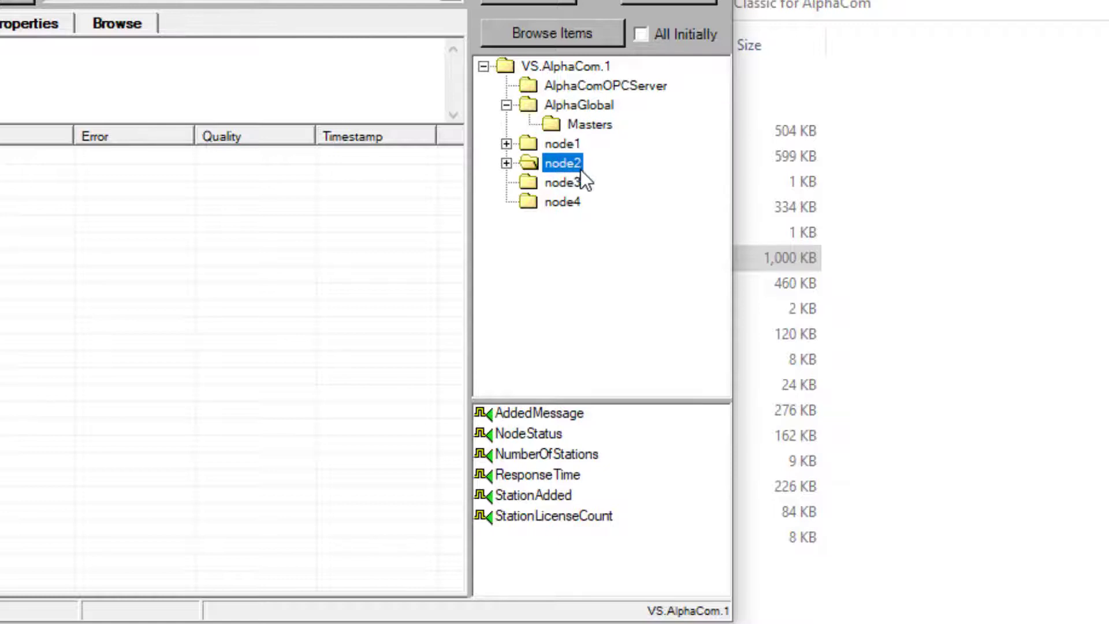
click(576, 184)
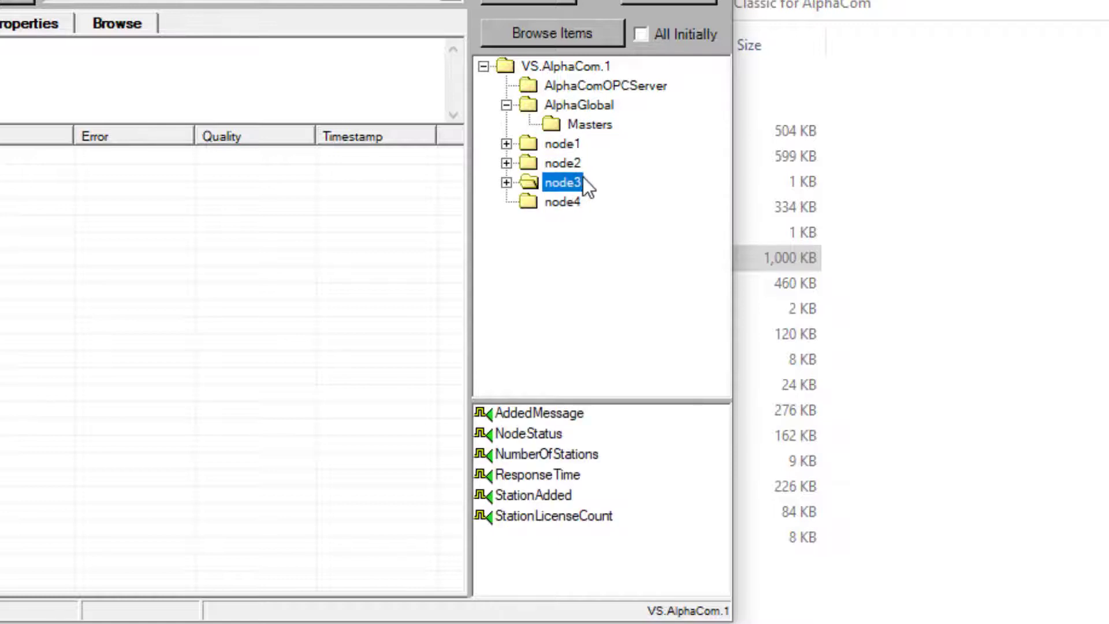
click(567, 203)
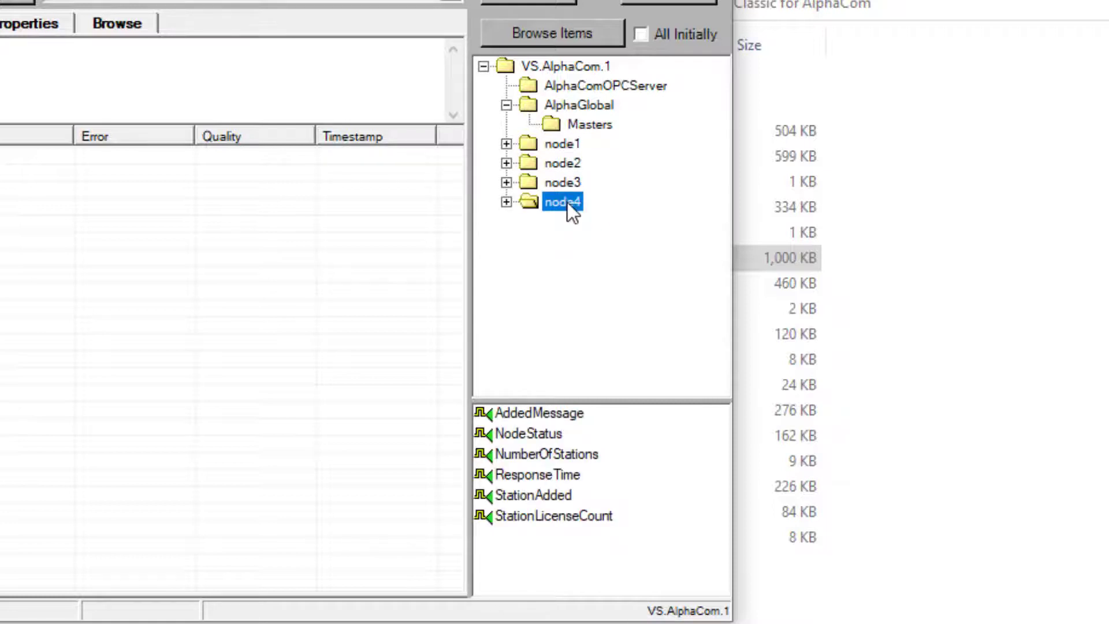
Step: Expand node1 through node4 and look through the stations under each node
click(507, 144)
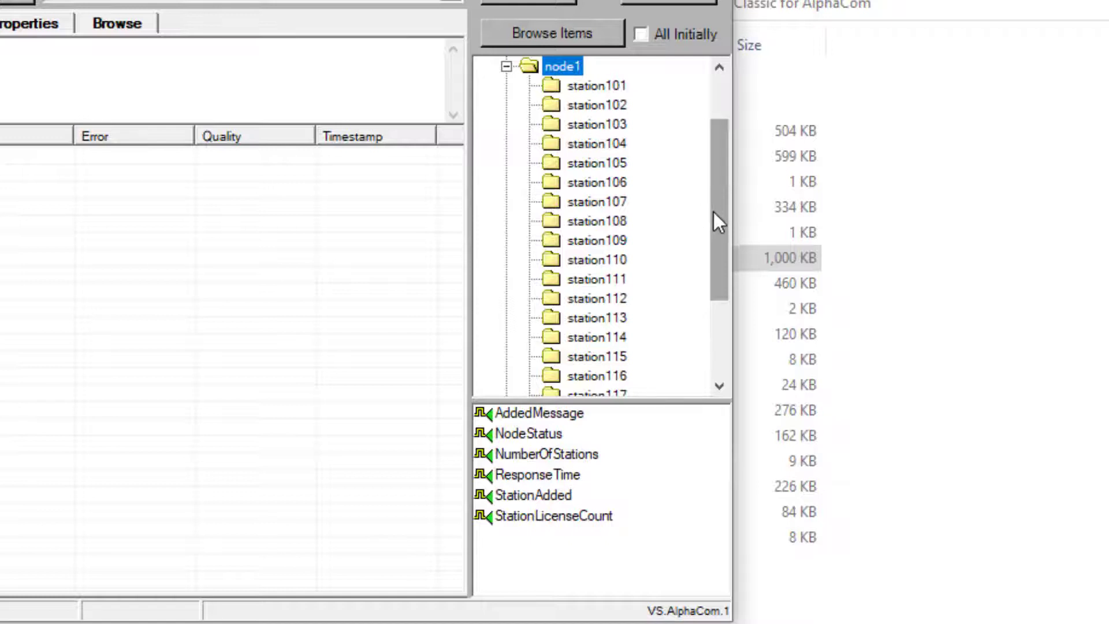
drag(713, 212, 706, 277)
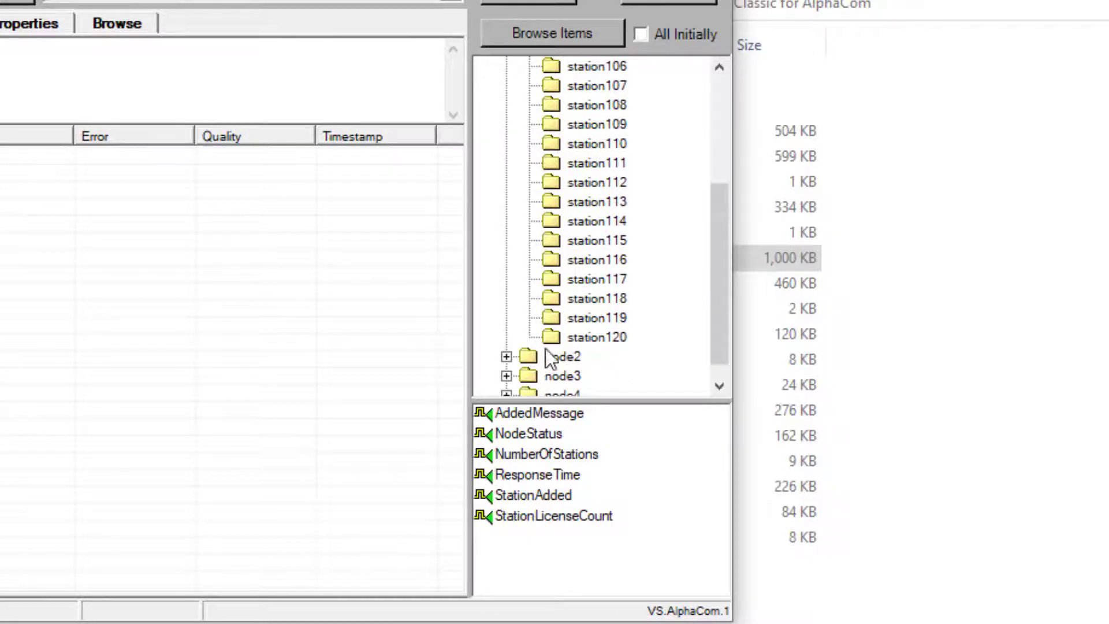
double_click(509, 358)
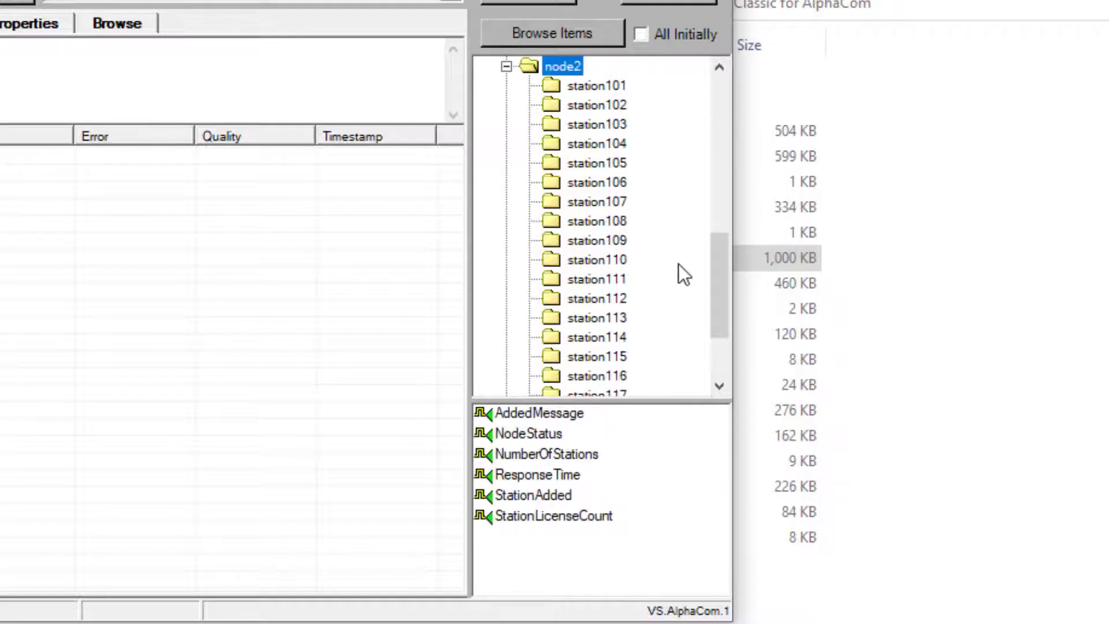
drag(715, 260, 716, 306)
double_click(508, 358)
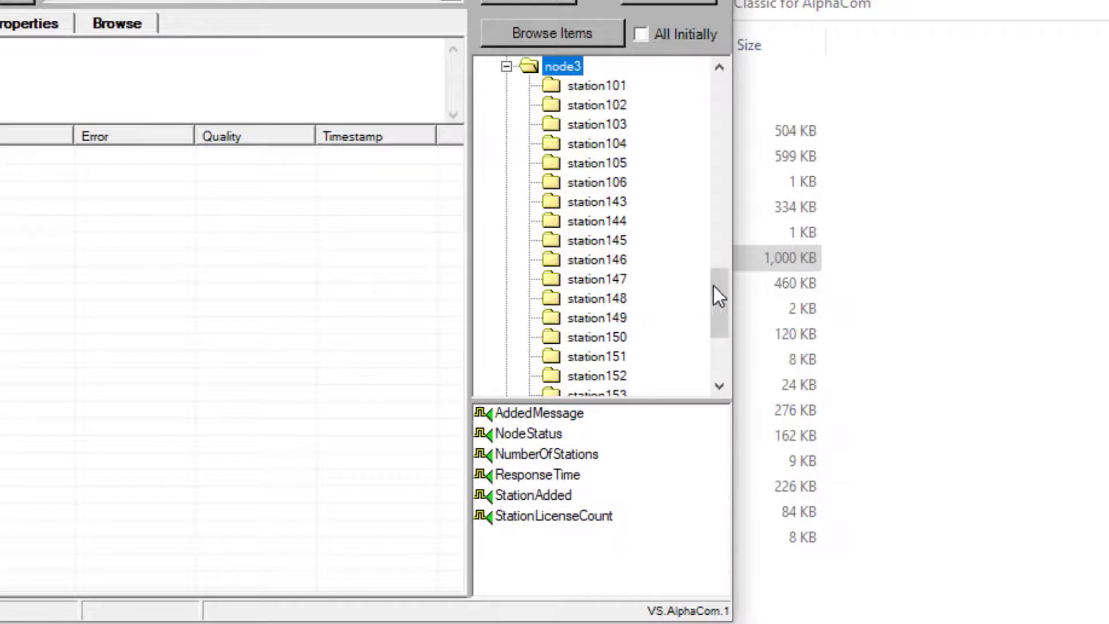
drag(716, 294, 723, 347)
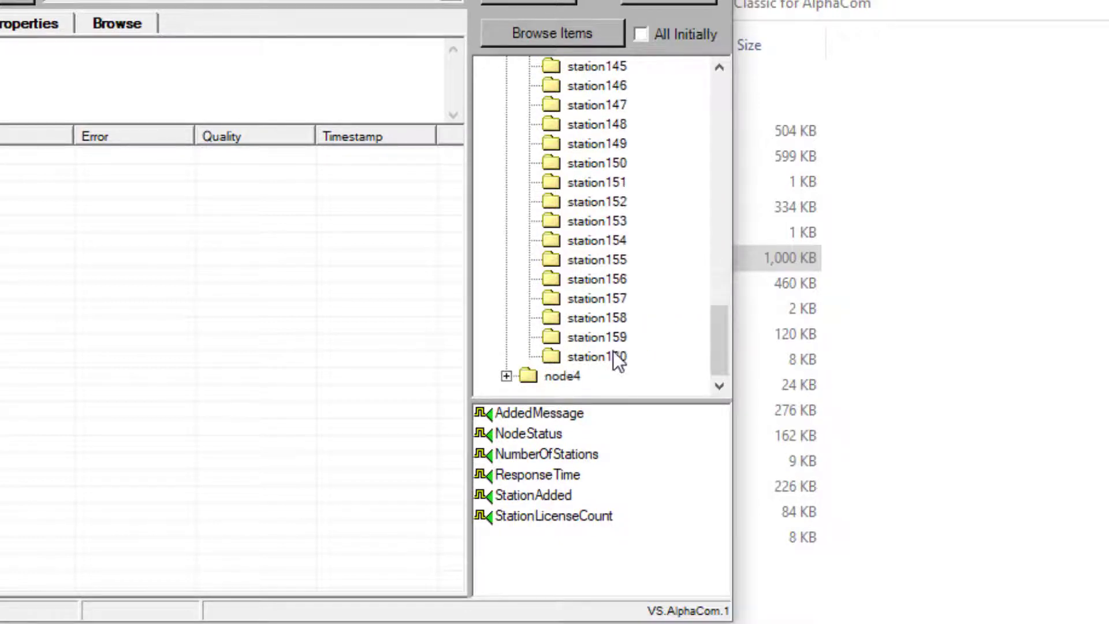
click(506, 376)
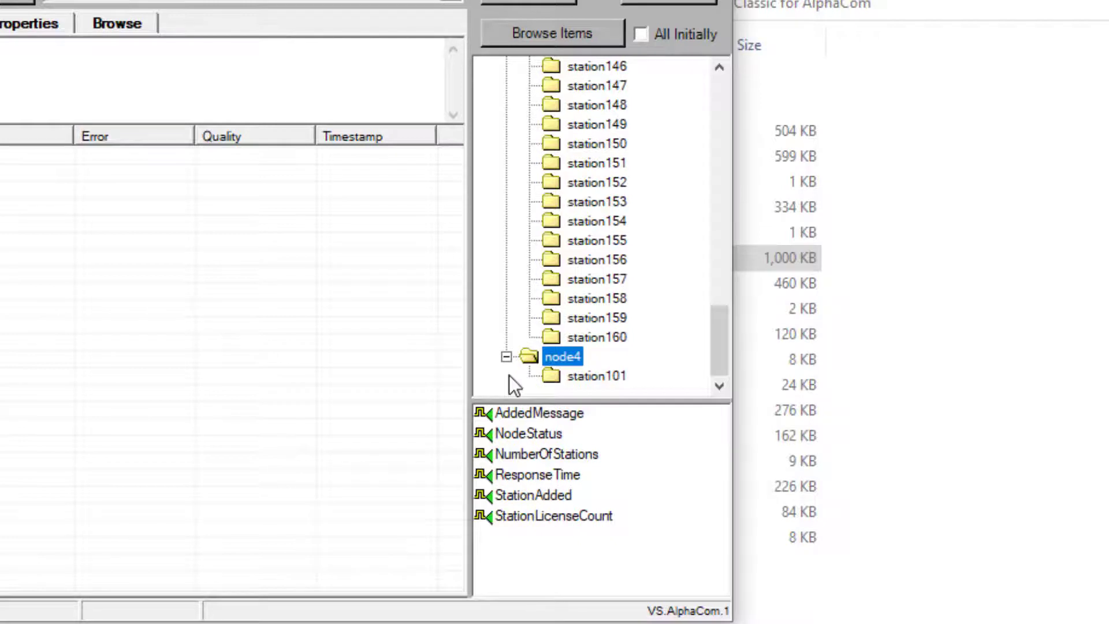
Step: Examine the tags of station101 under node4, including its input and output folders
click(608, 380)
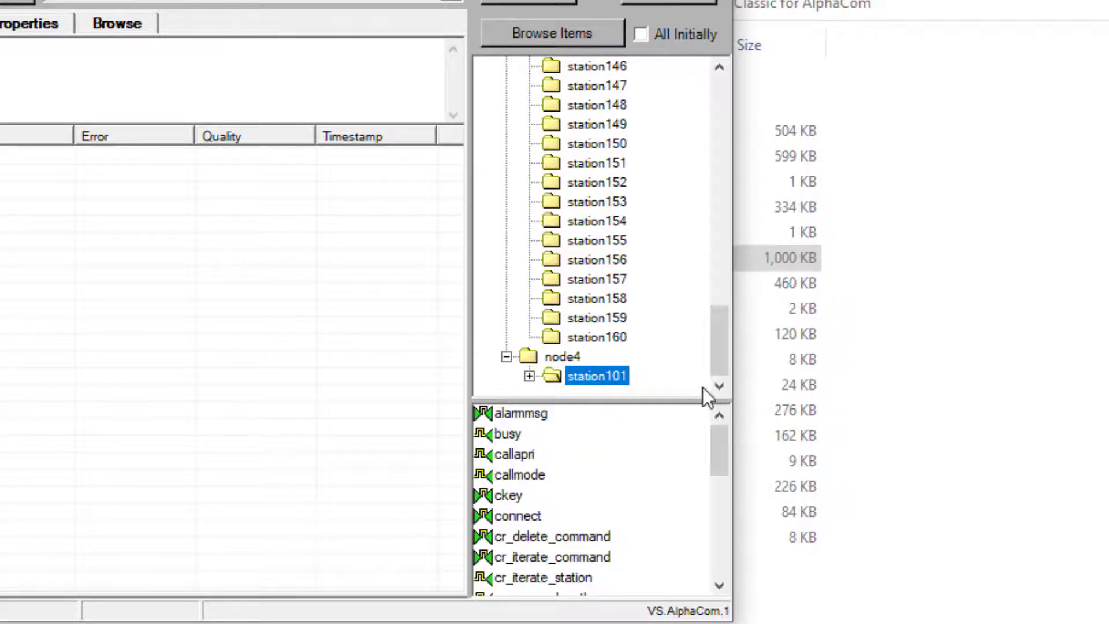
drag(709, 439, 723, 566)
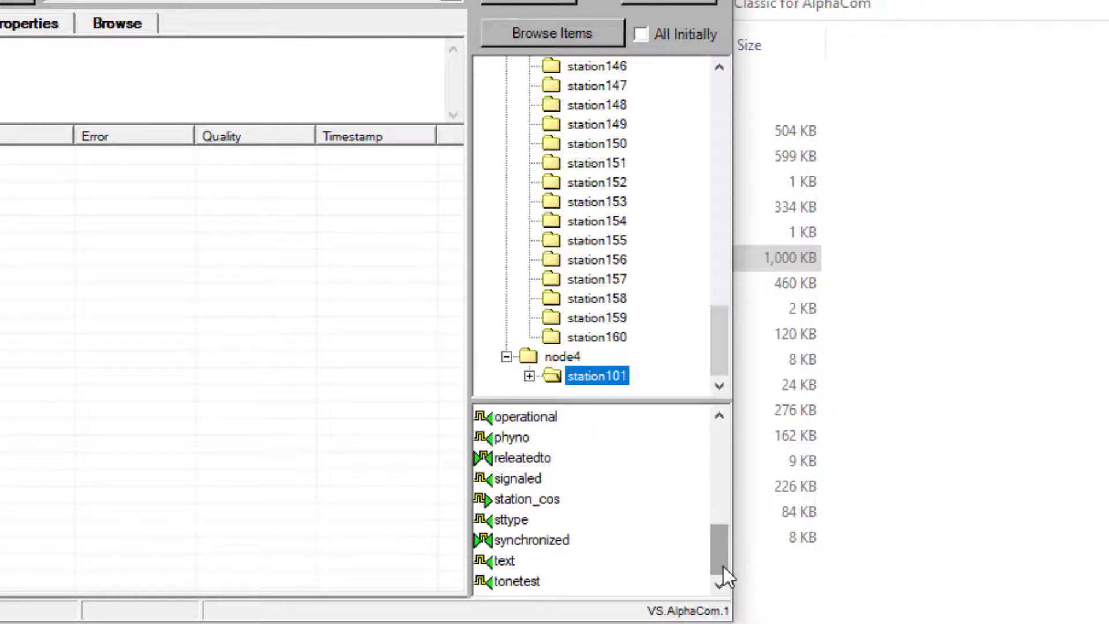
click(530, 376)
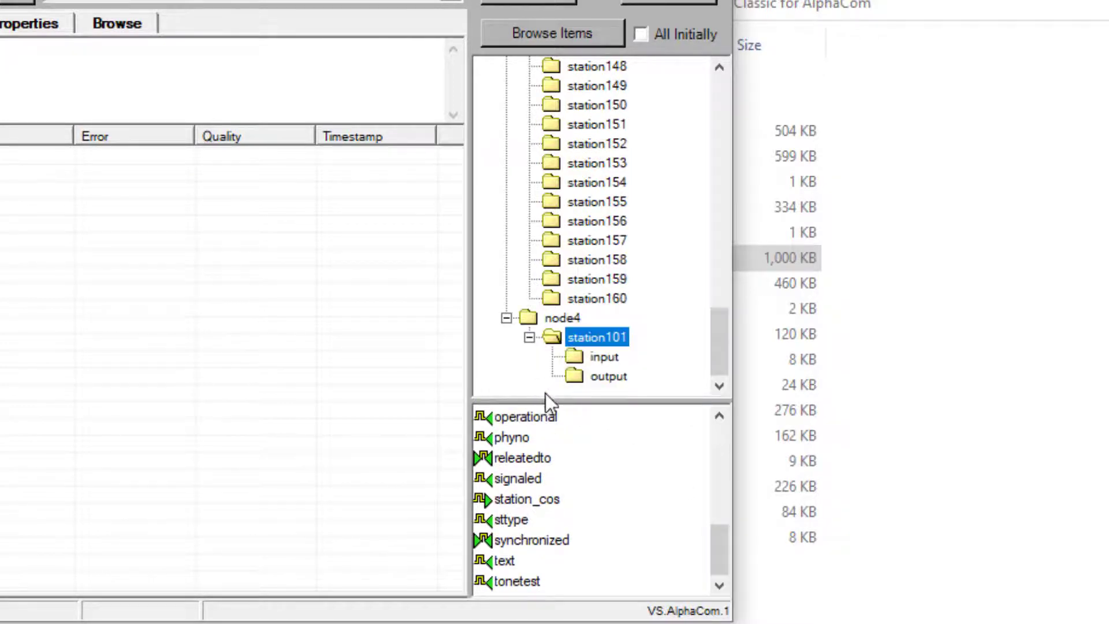
click(605, 359)
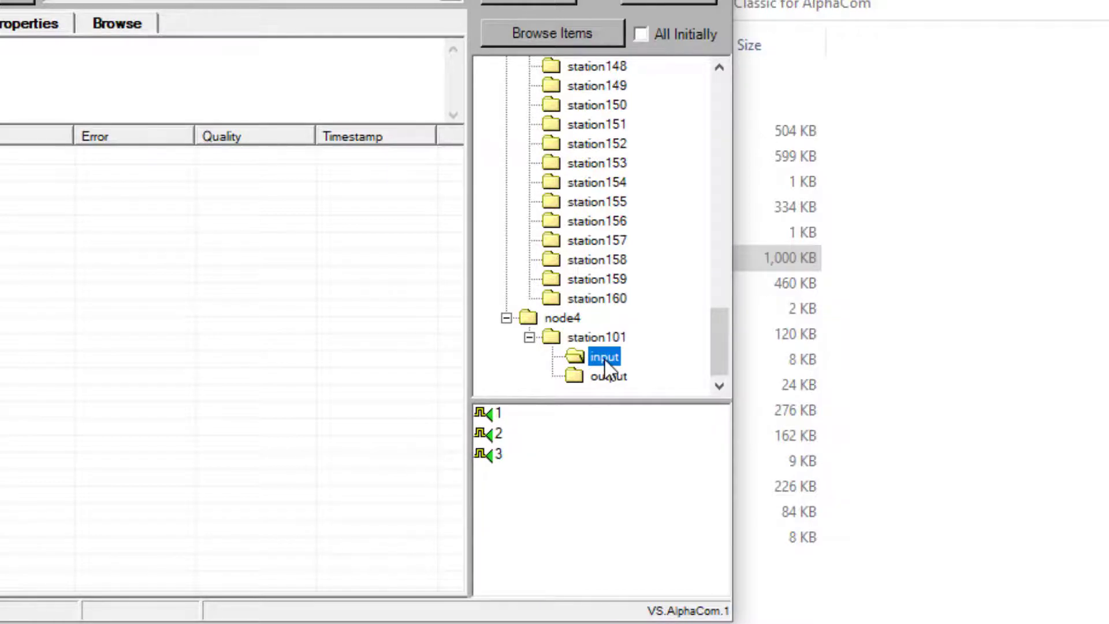
click(611, 380)
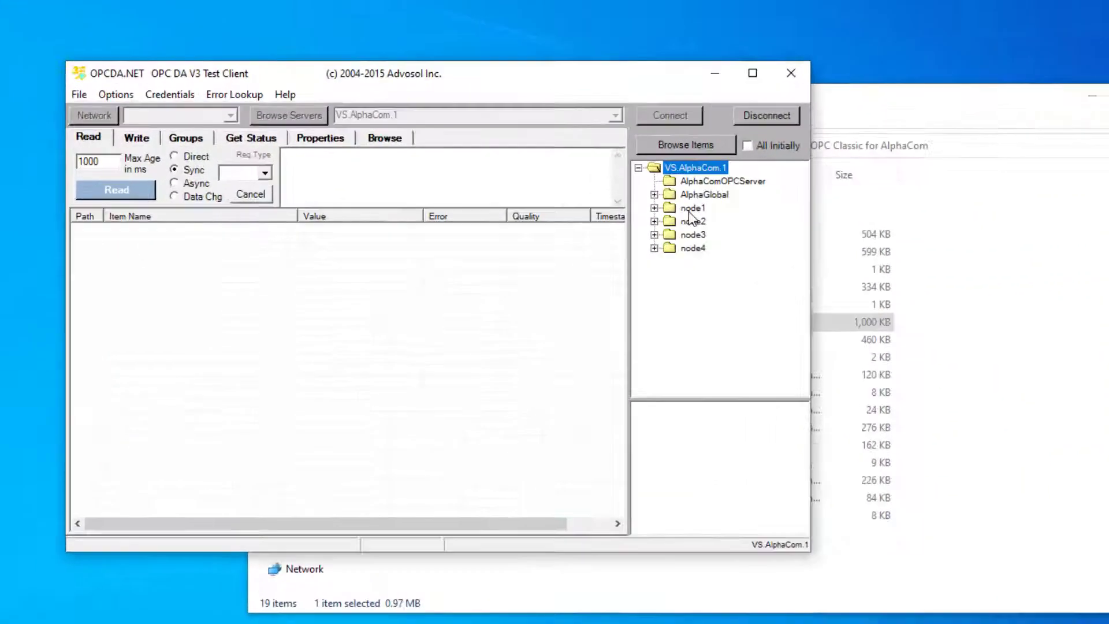
Step: Add the NodeStatus tags of node1 and node2 to the list of items for reading
click(690, 209)
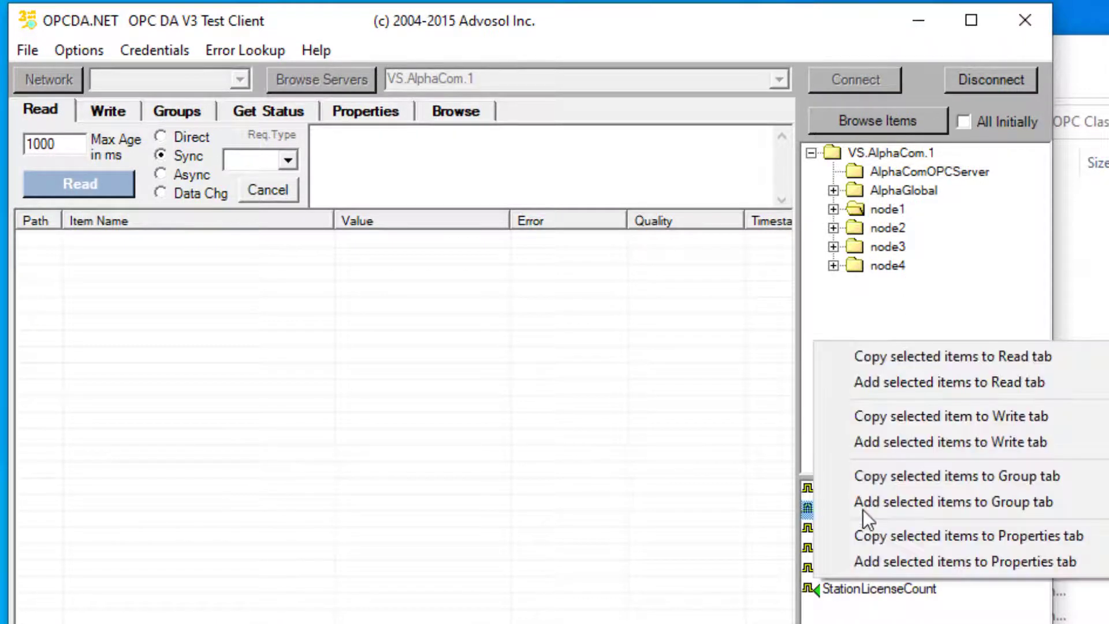
click(879, 381)
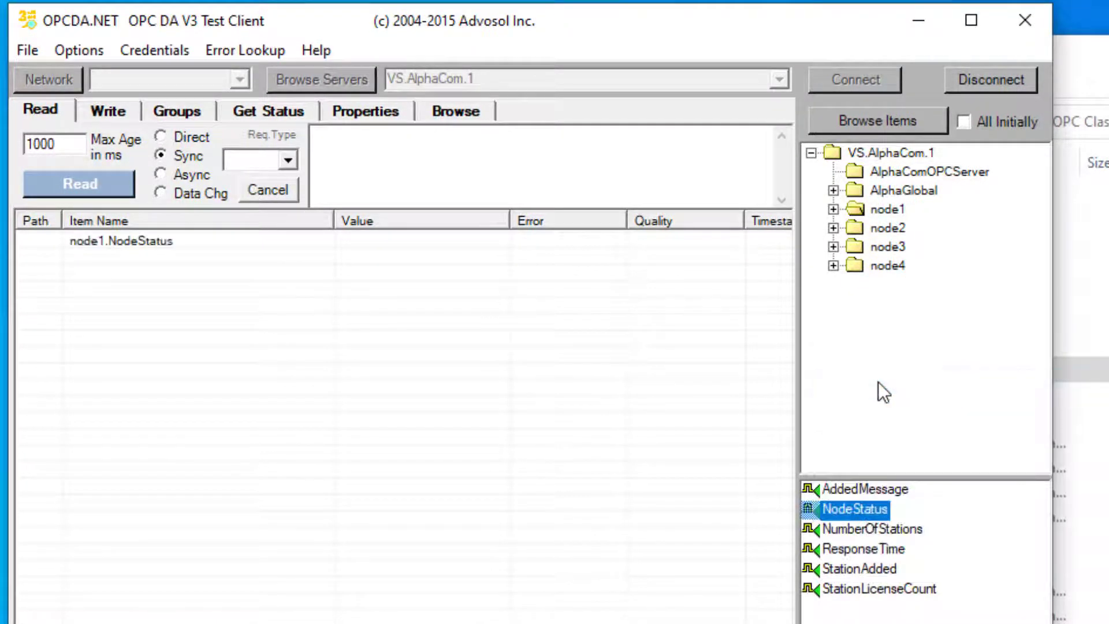
click(889, 228)
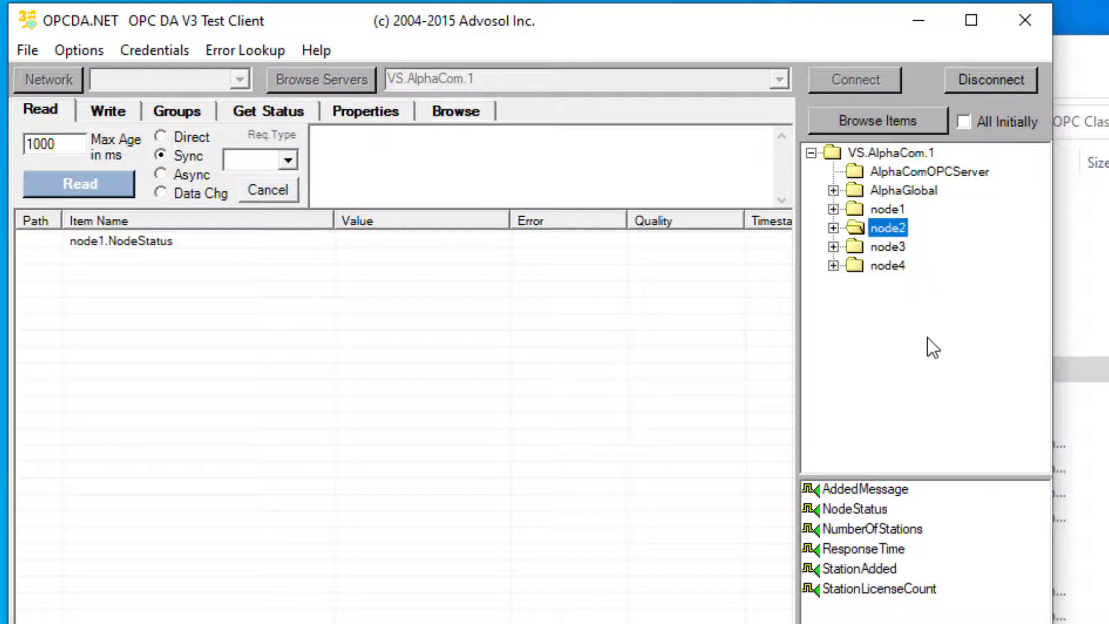
click(877, 510)
right_click(877, 509)
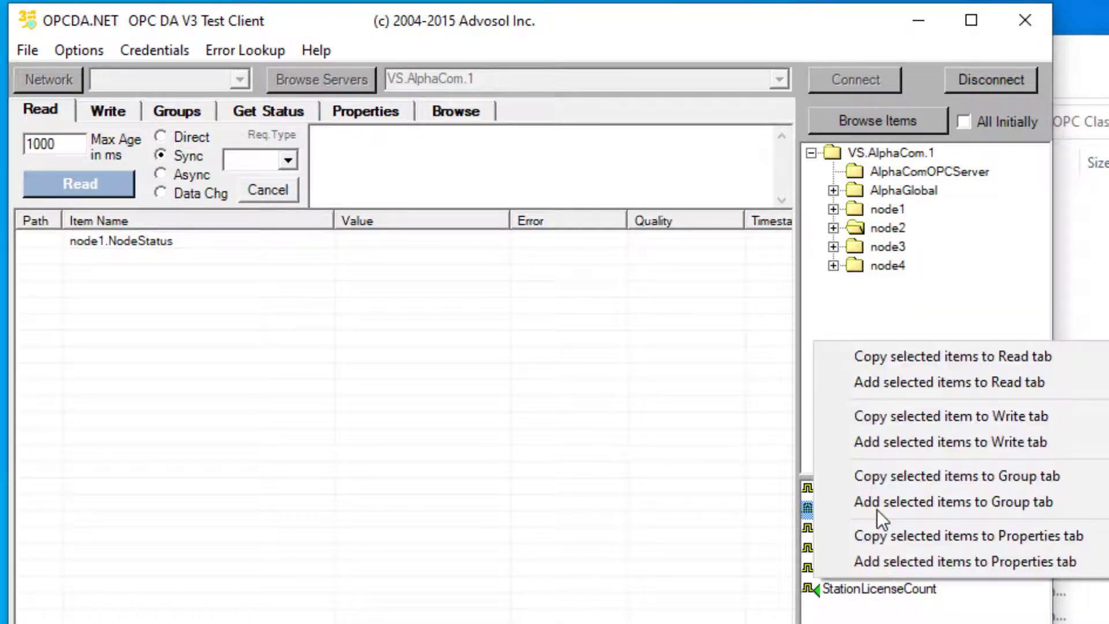
click(899, 390)
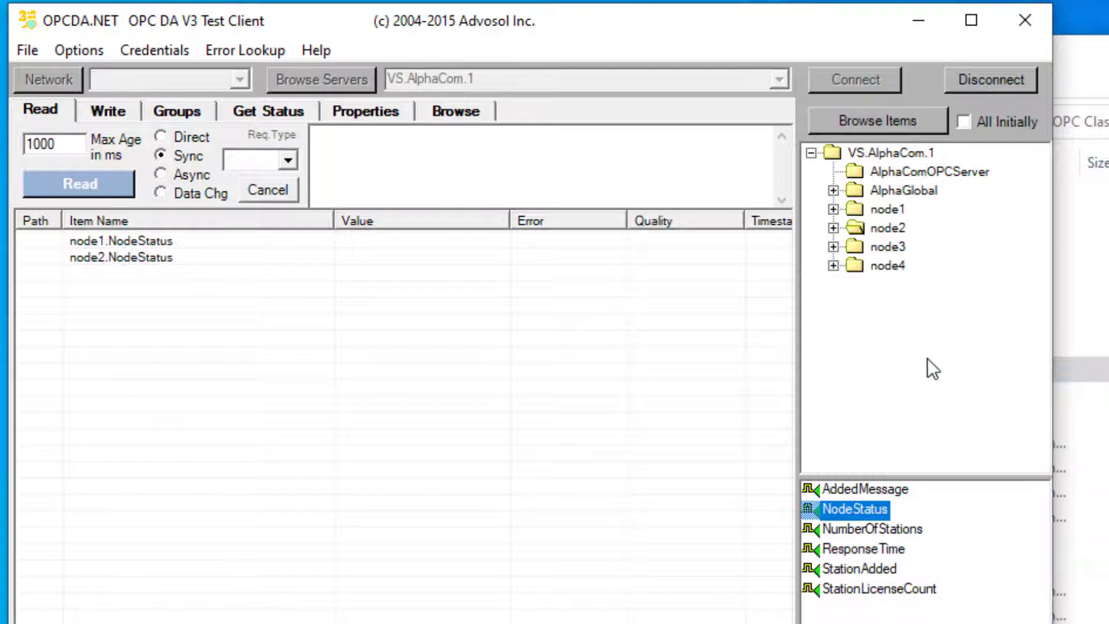
Step: Add the NodeStatus tags of node3 and node4 to the read list and read the values of all listed items
click(888, 247)
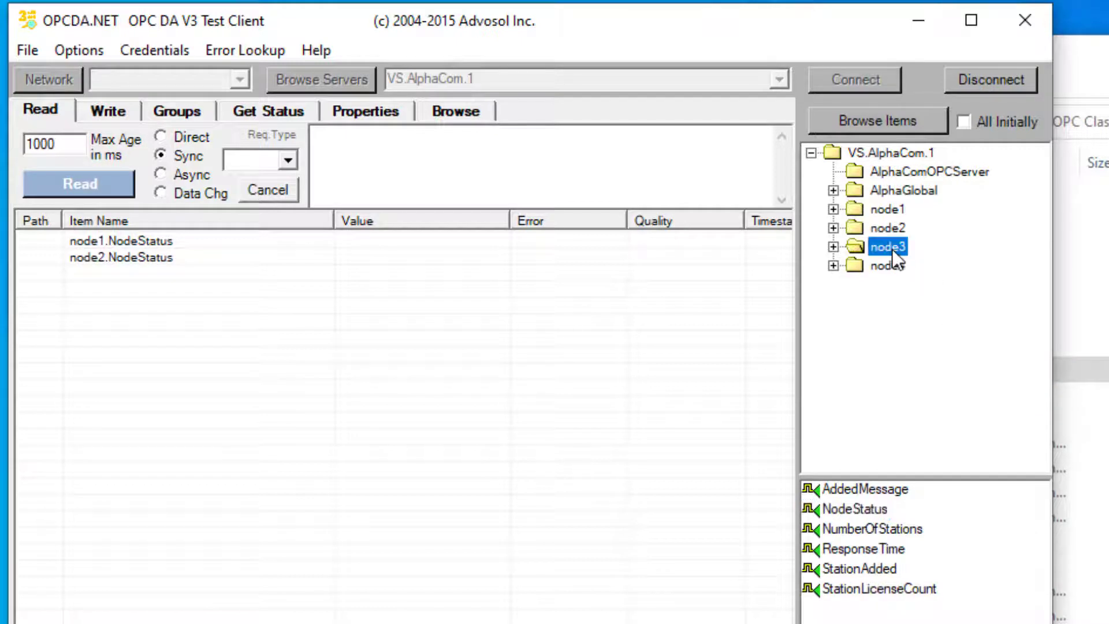
right_click(868, 507)
click(907, 393)
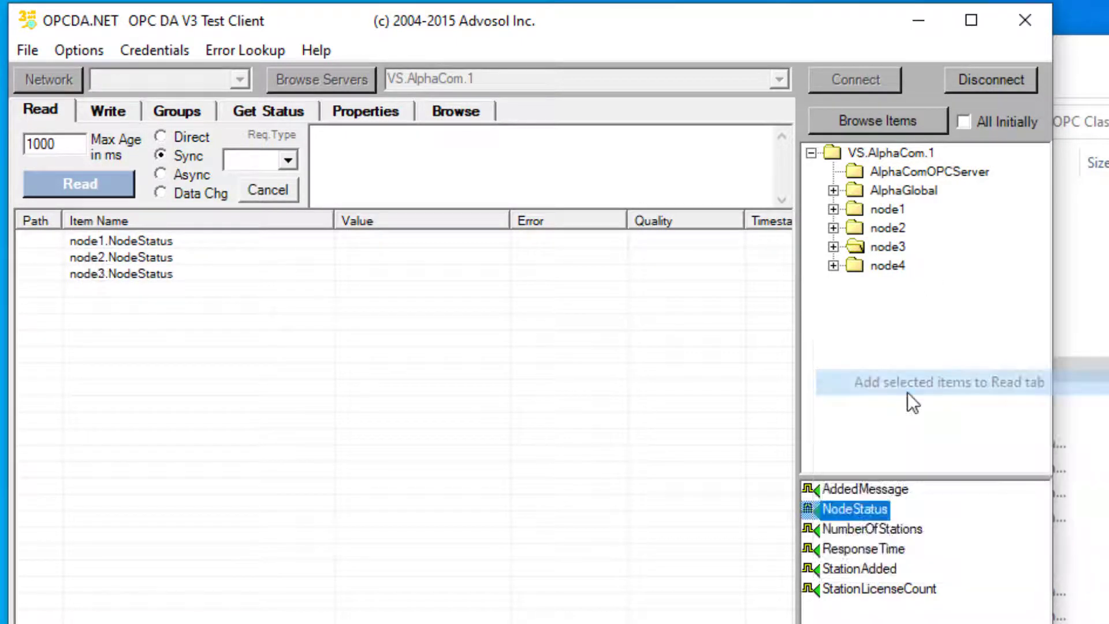
click(895, 281)
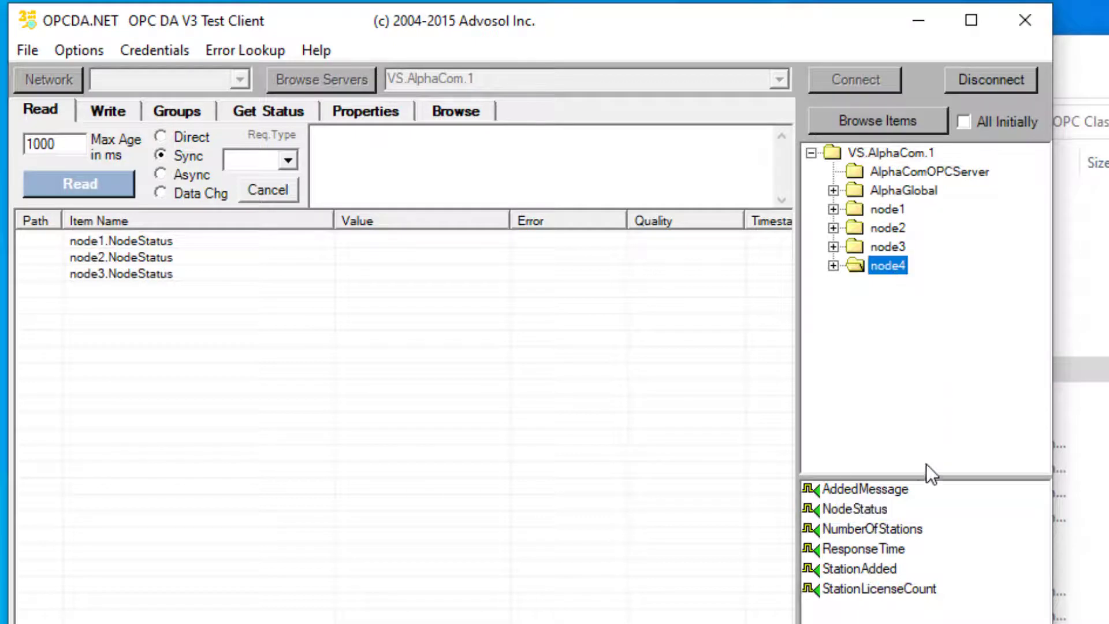
click(882, 509)
right_click(881, 509)
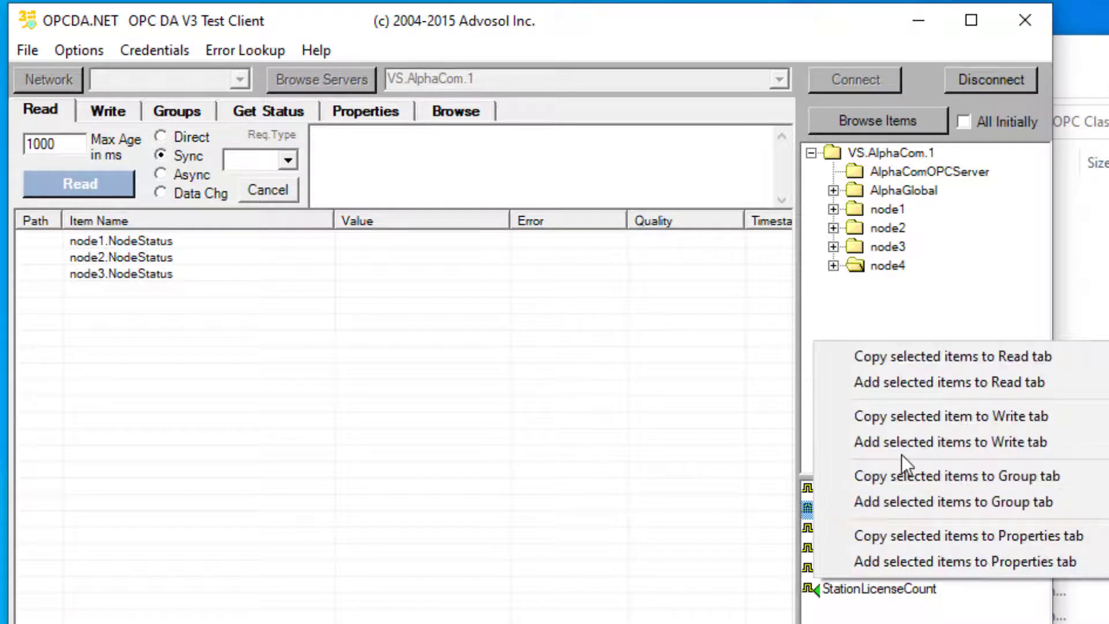
click(904, 385)
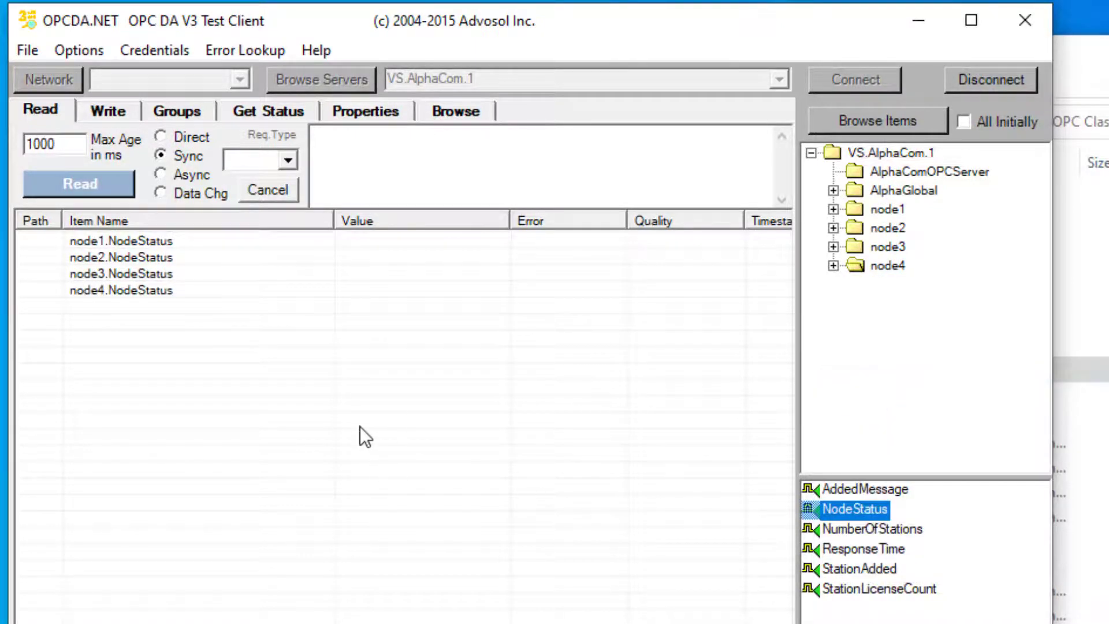
click(71, 185)
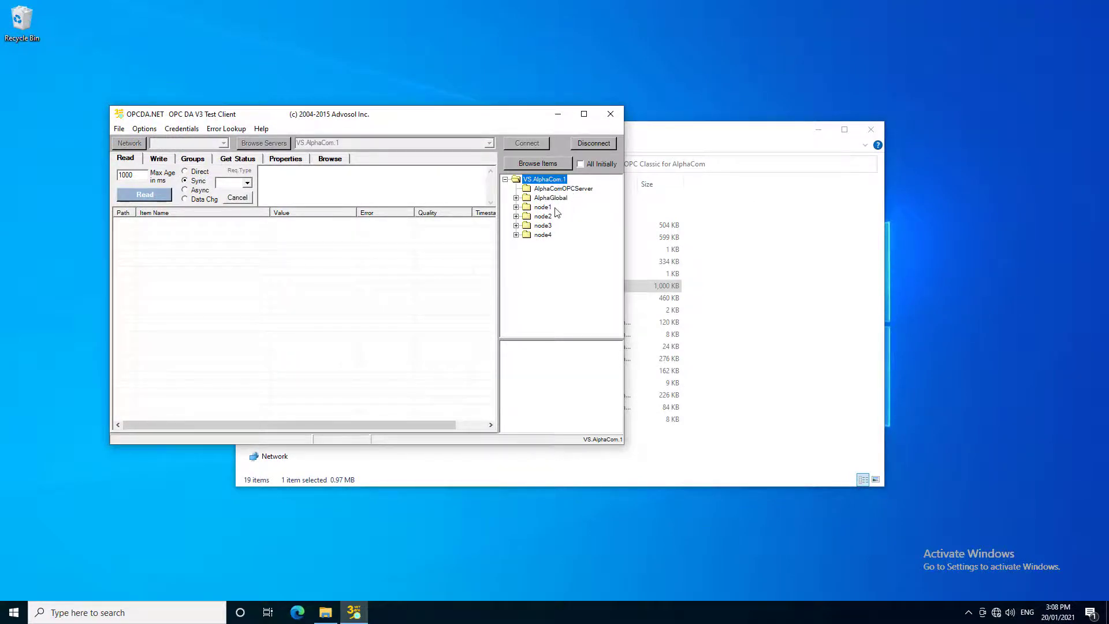
Step: Add the operational tag of station101 under node1 to the list of items for reading
click(516, 207)
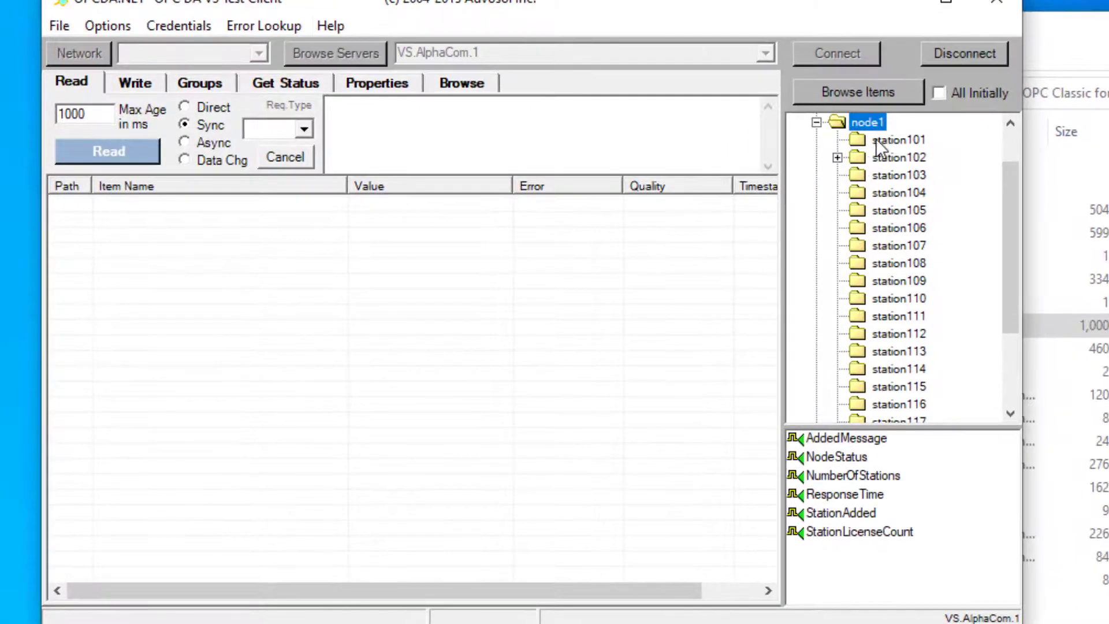
click(877, 142)
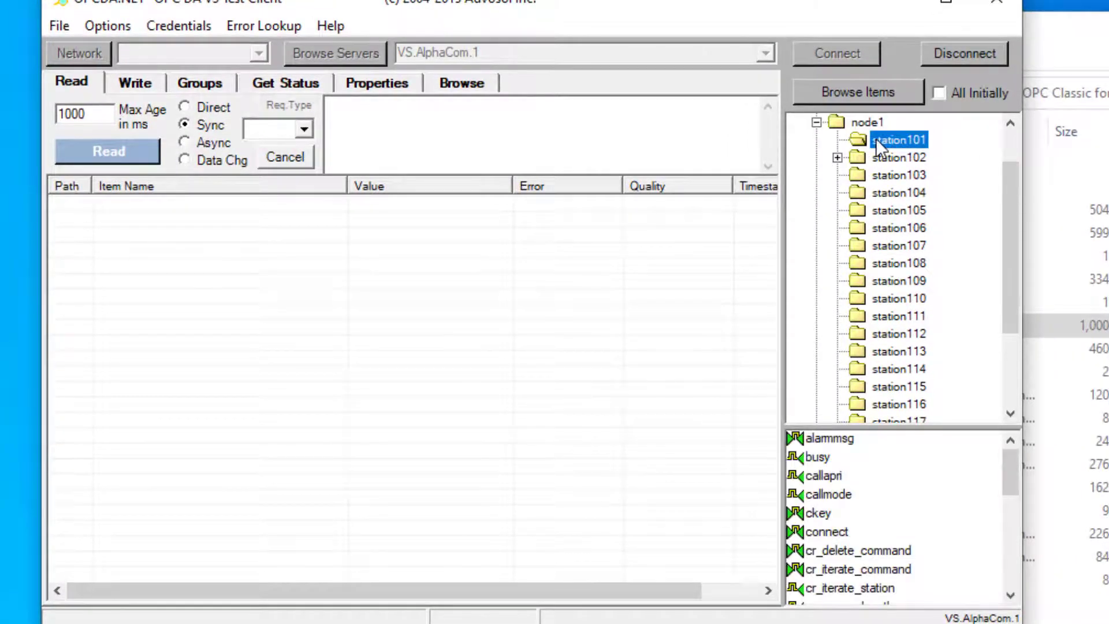
drag(1007, 470, 1007, 540)
click(857, 512)
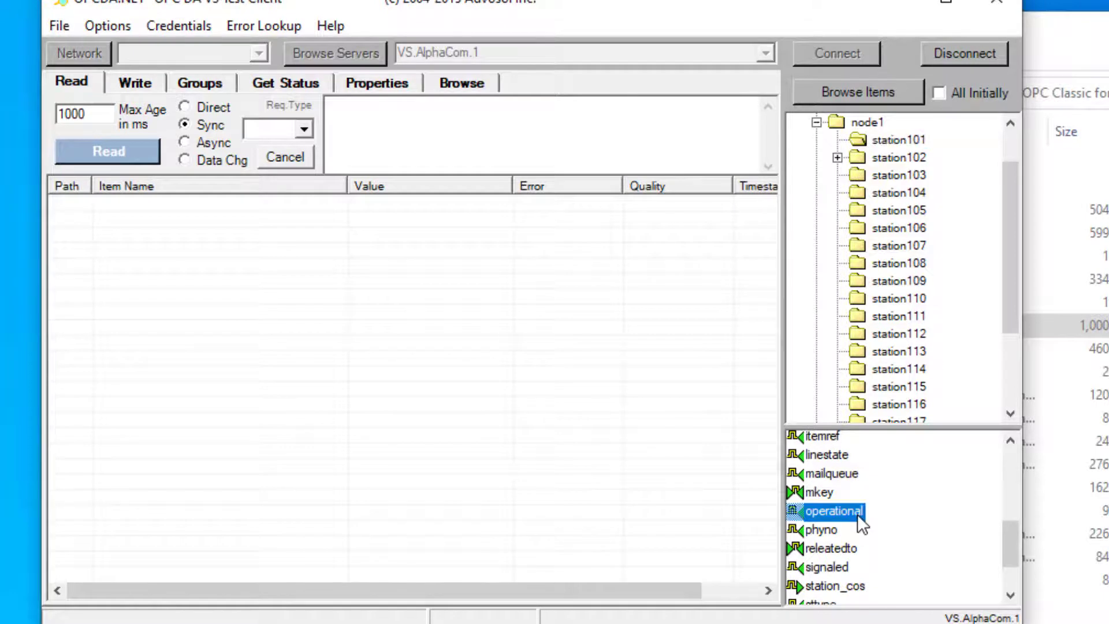
right_click(857, 514)
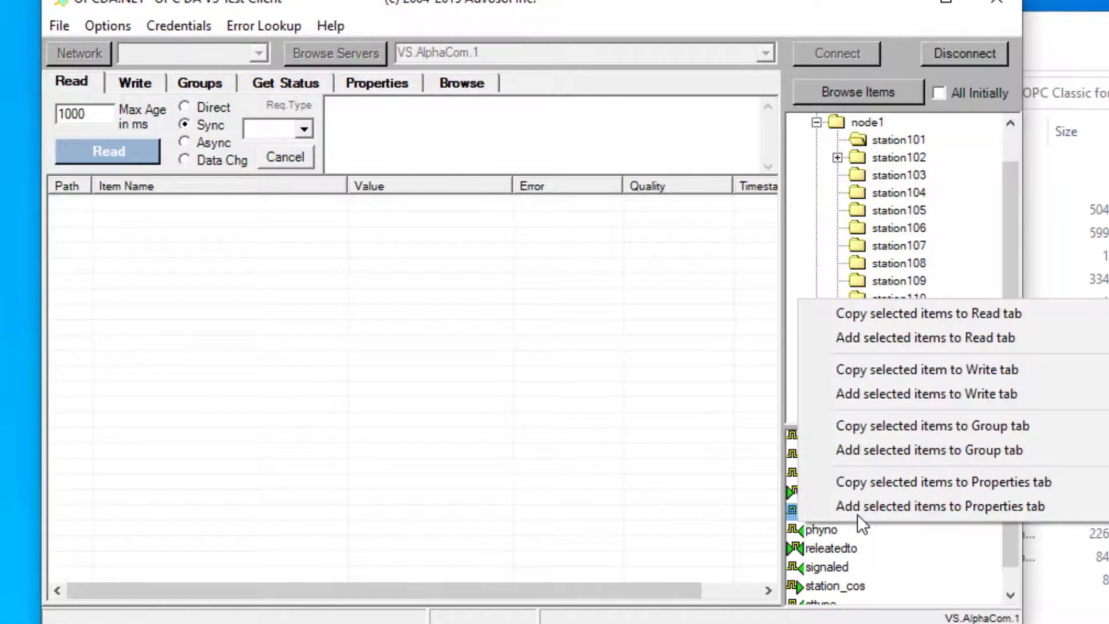
click(916, 345)
Step: Add the operational tag of station102 under node1 to the read list
click(885, 160)
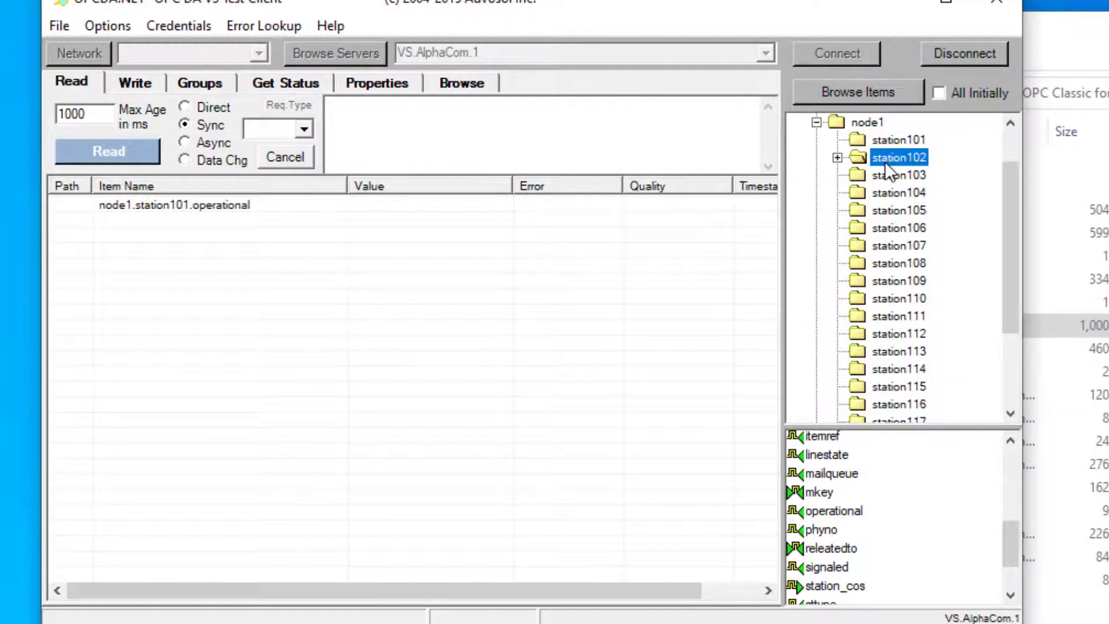
click(857, 511)
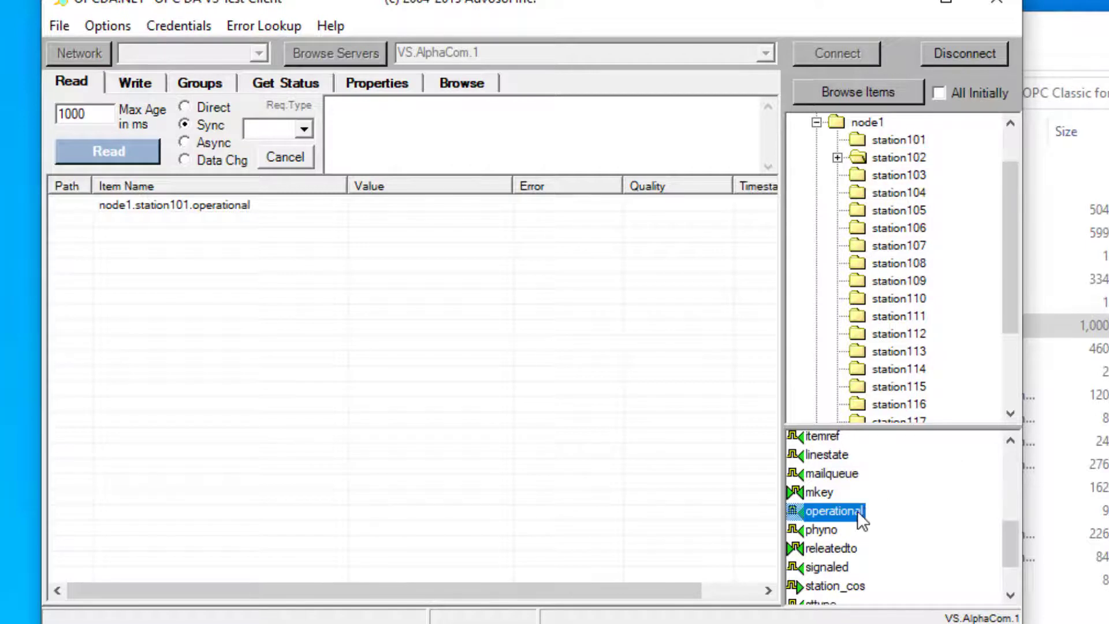
right_click(855, 512)
click(895, 337)
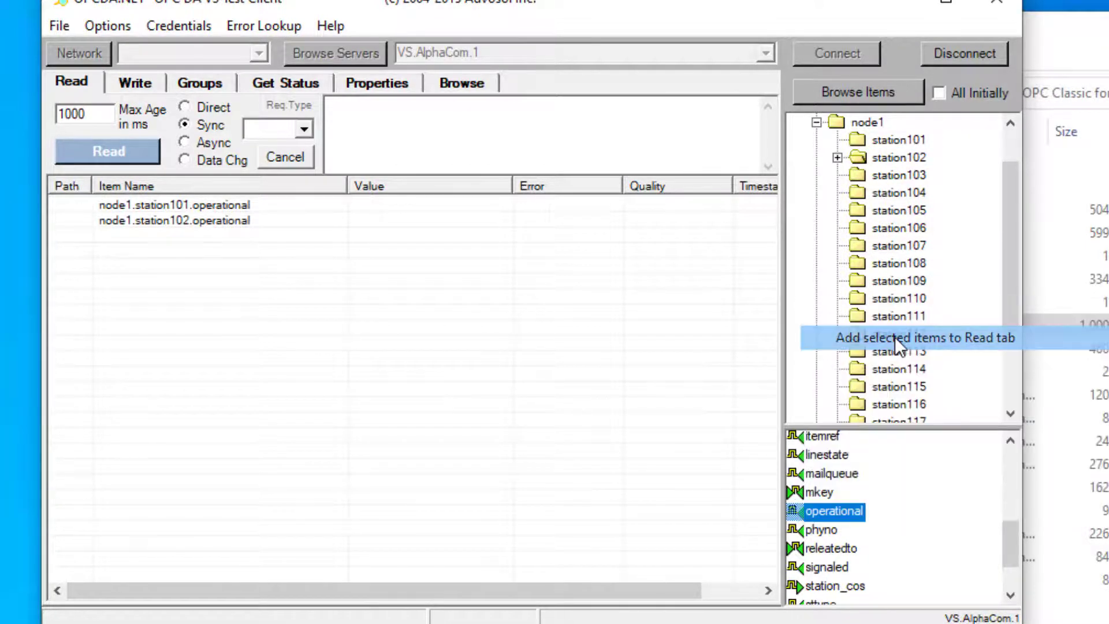
Step: Collapse node1, expand node3 and add the operational tag of its station101 to the read list
click(816, 122)
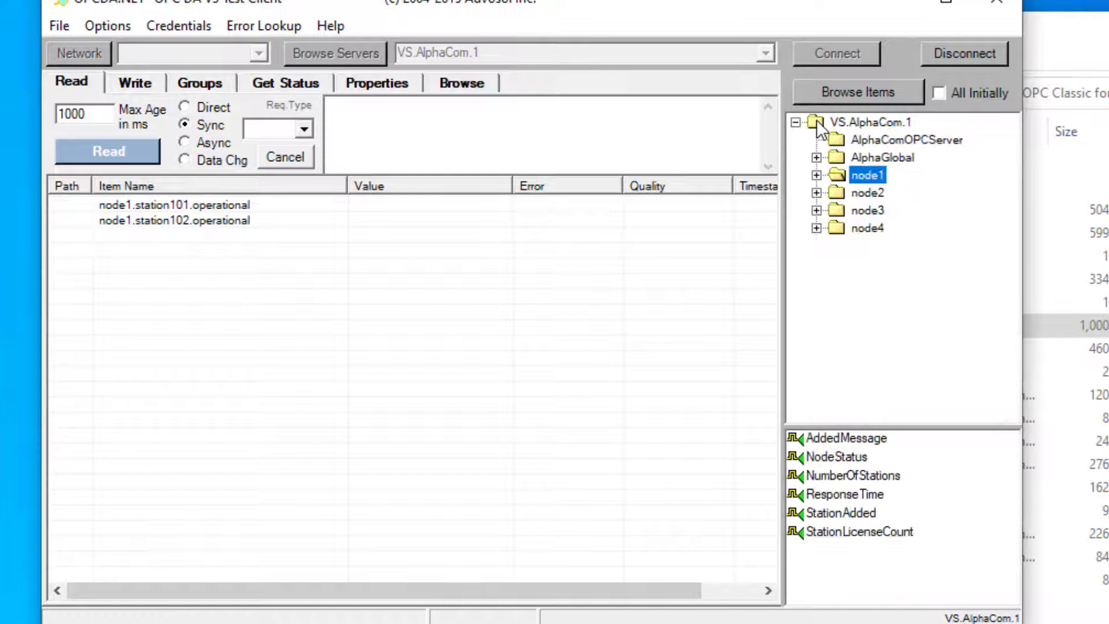
click(816, 211)
click(894, 140)
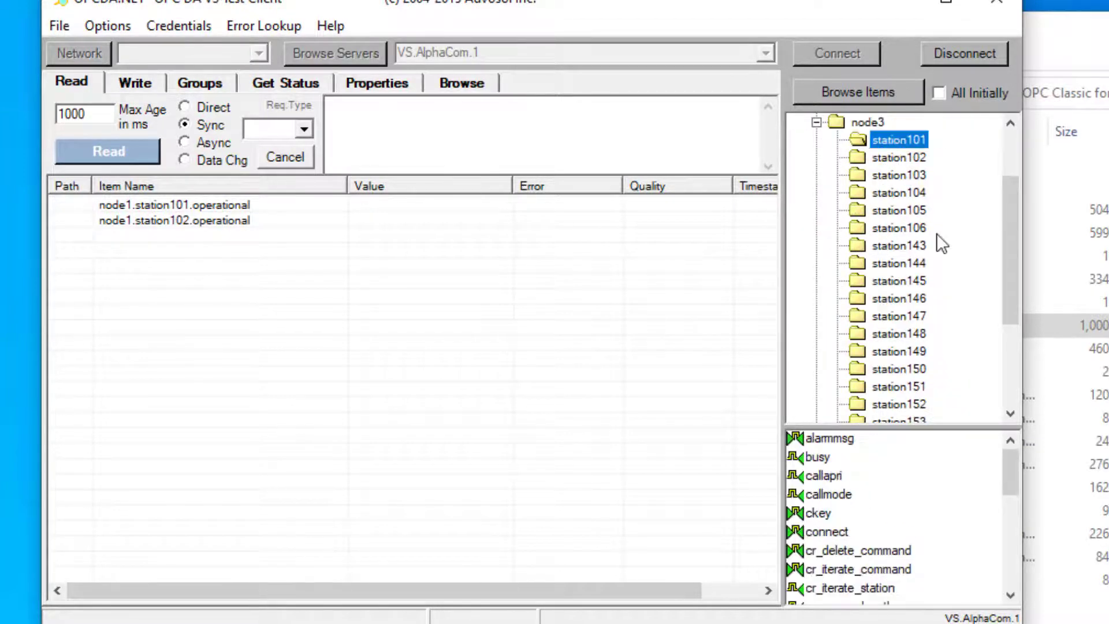
drag(1015, 485, 1001, 552)
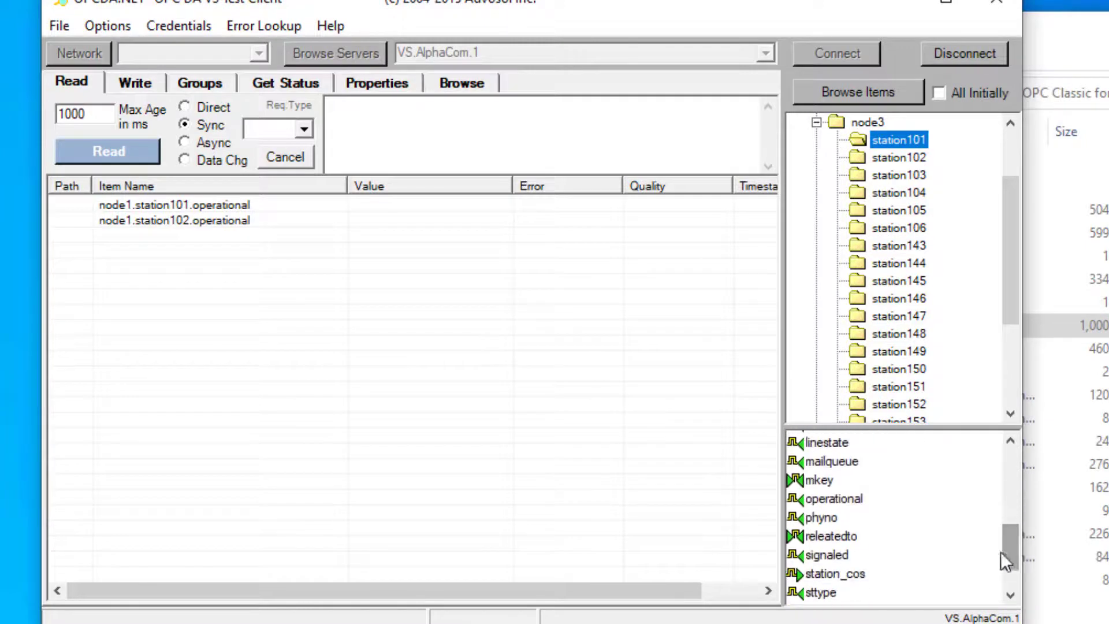
click(854, 501)
right_click(854, 503)
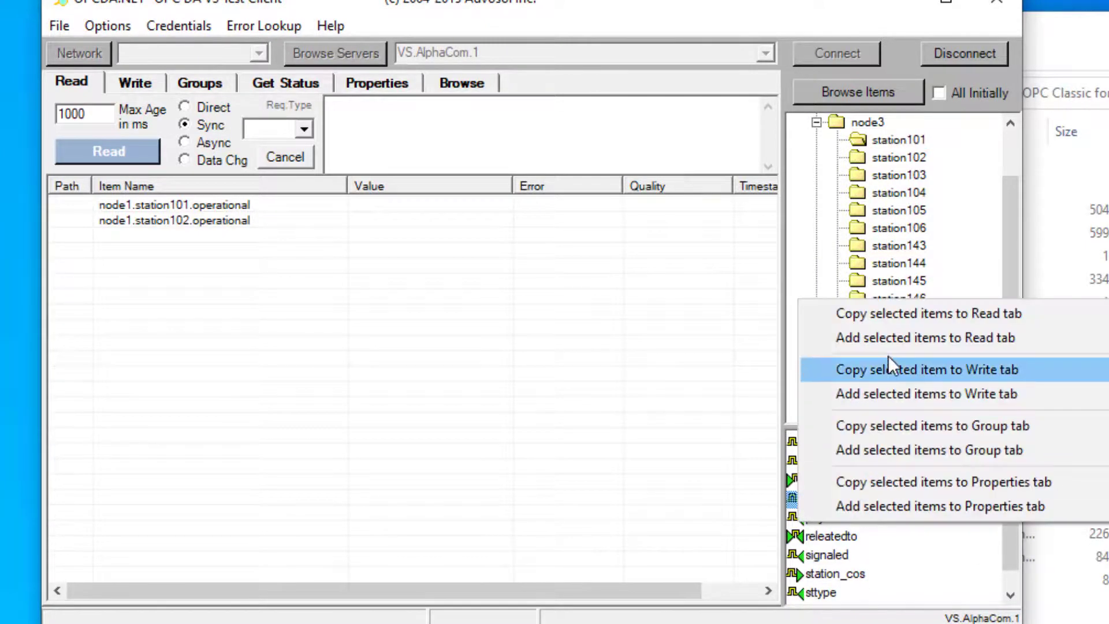
click(885, 340)
Step: Add the operational tag of station102 under node3 to the read list and read the values of all listed items
click(883, 155)
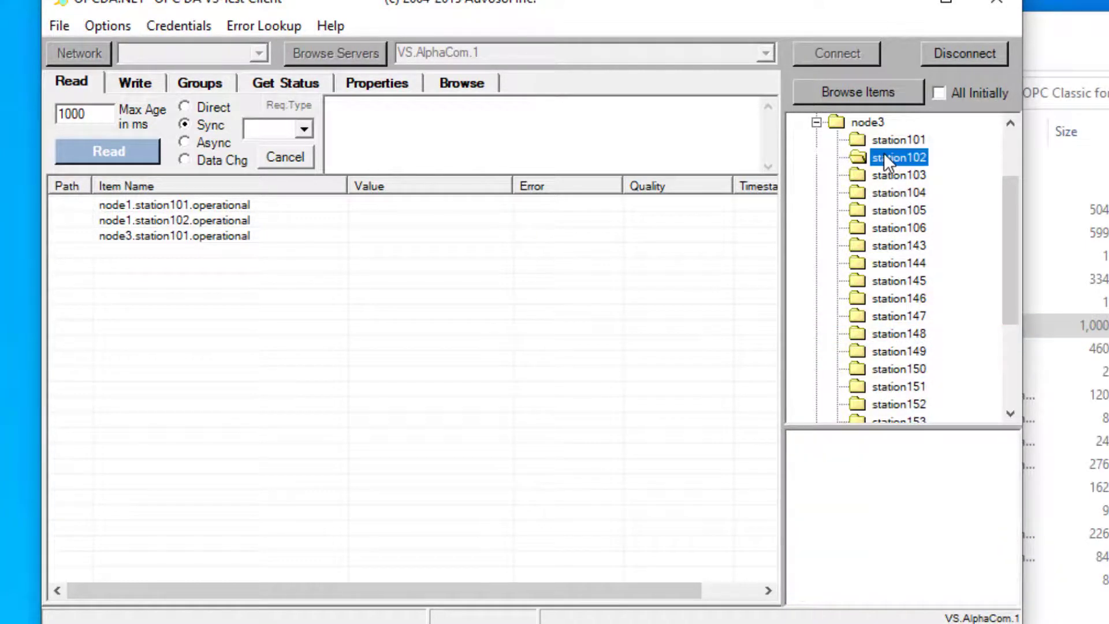
click(840, 499)
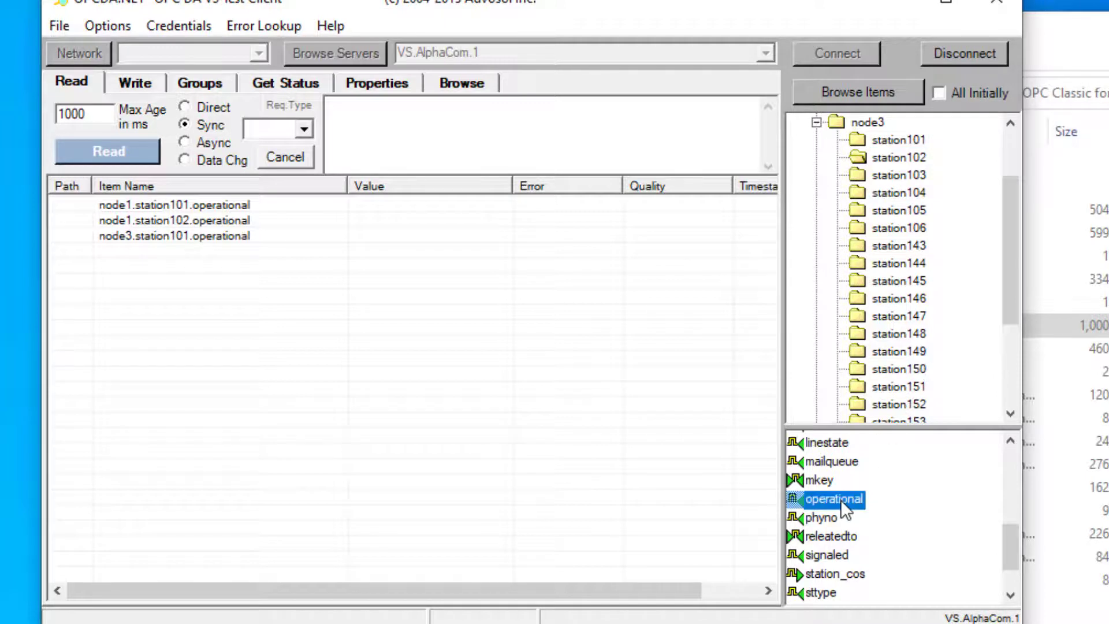
right_click(840, 499)
click(928, 344)
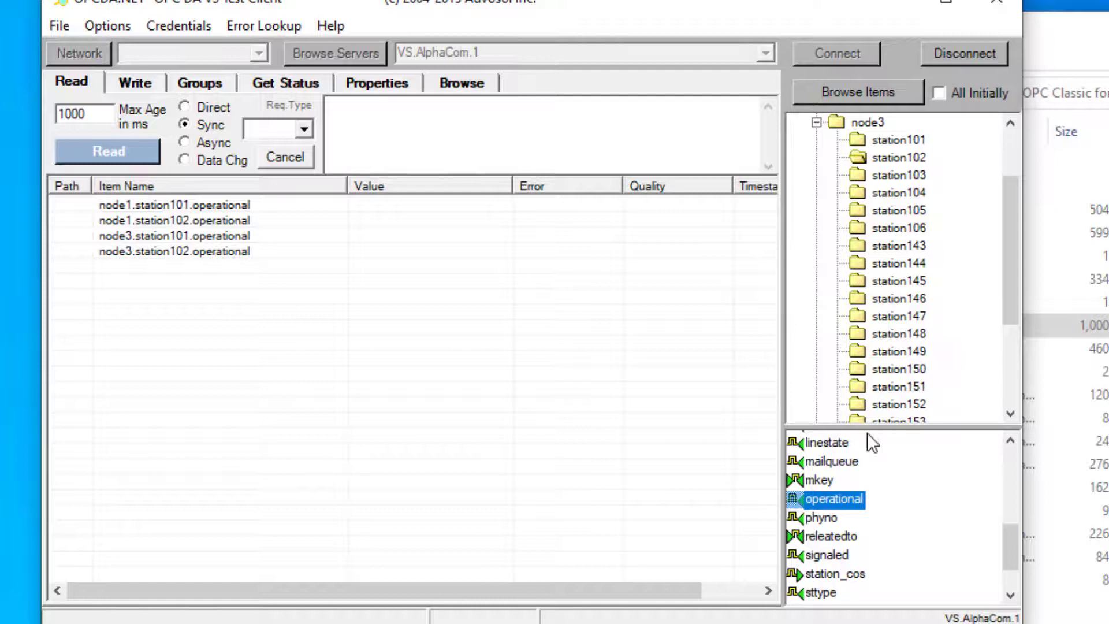
click(140, 152)
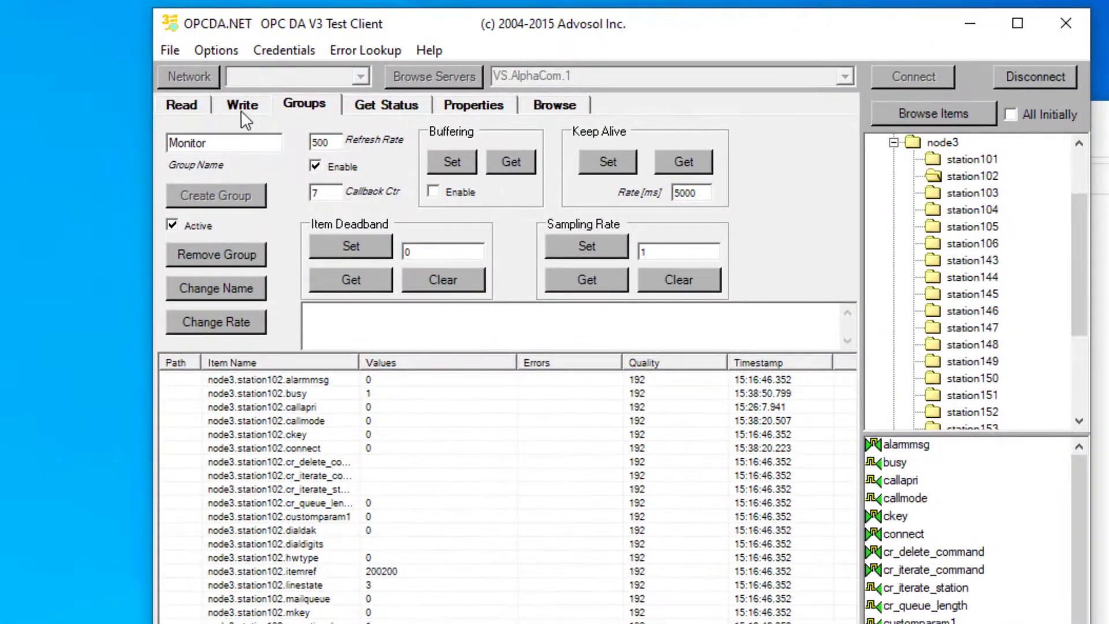
Step: Write the value 1 to node3.station102.connect and check the station's tags in the Monitor group
click(239, 108)
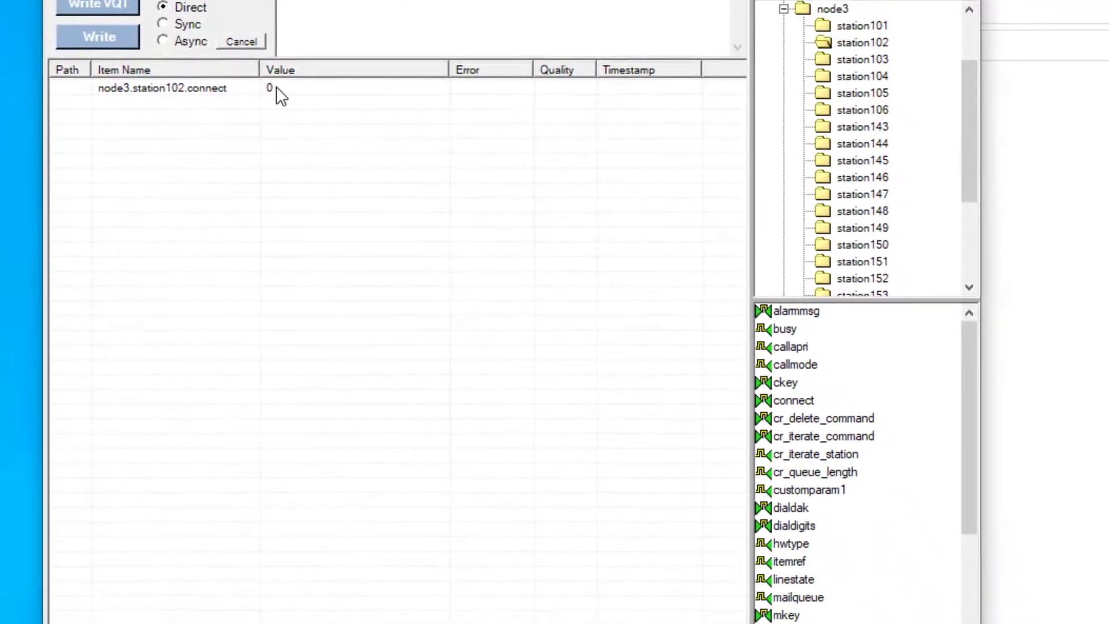
double_click(387, 222)
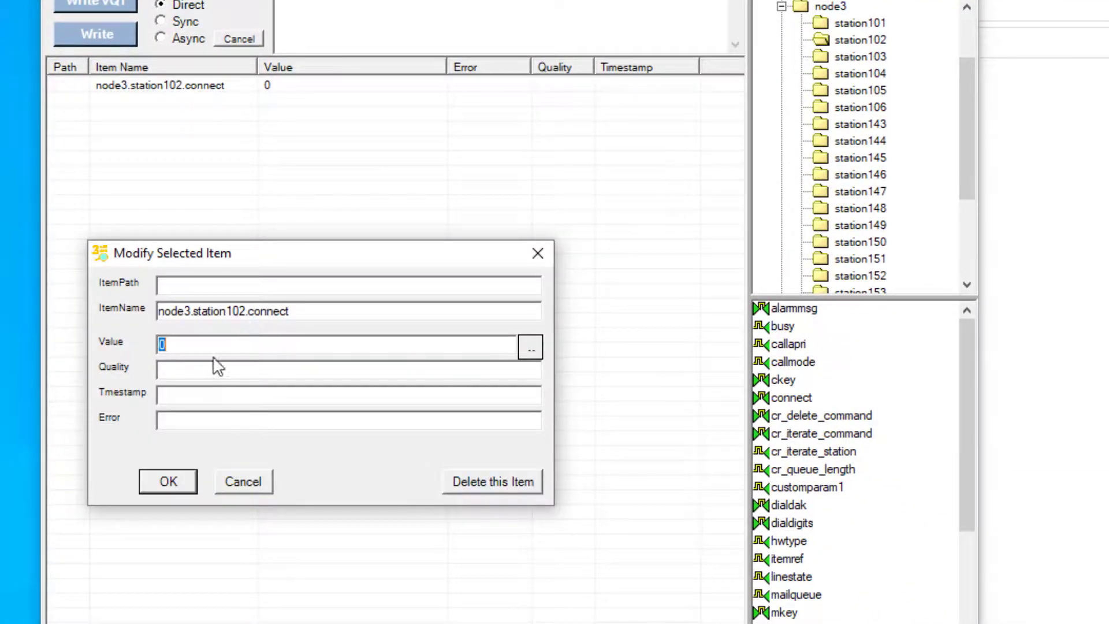
text(1)
click(176, 484)
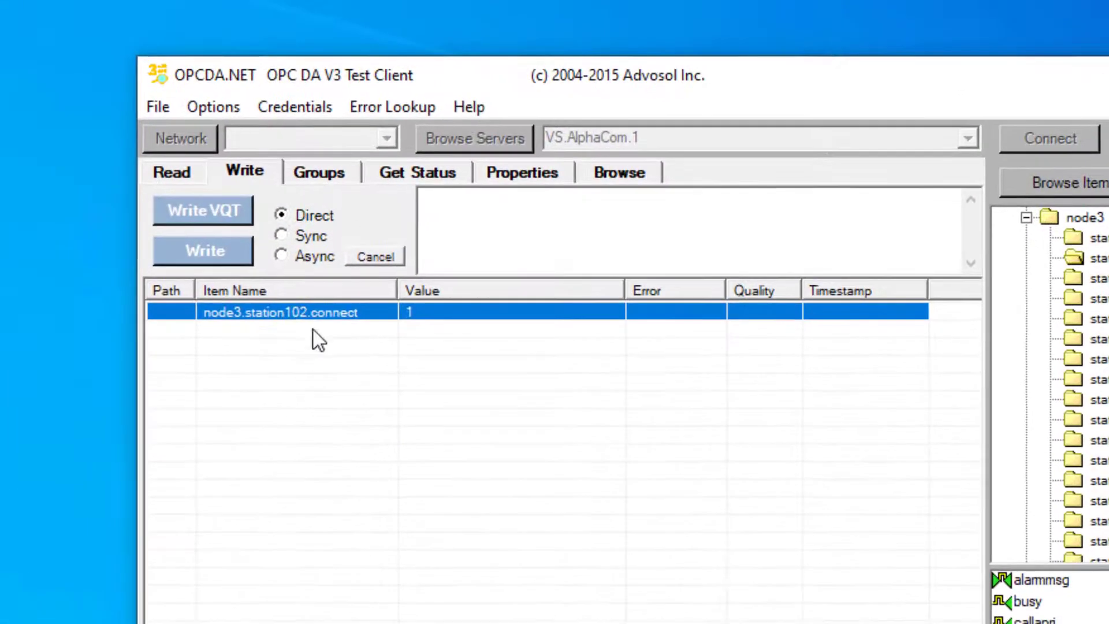
click(230, 250)
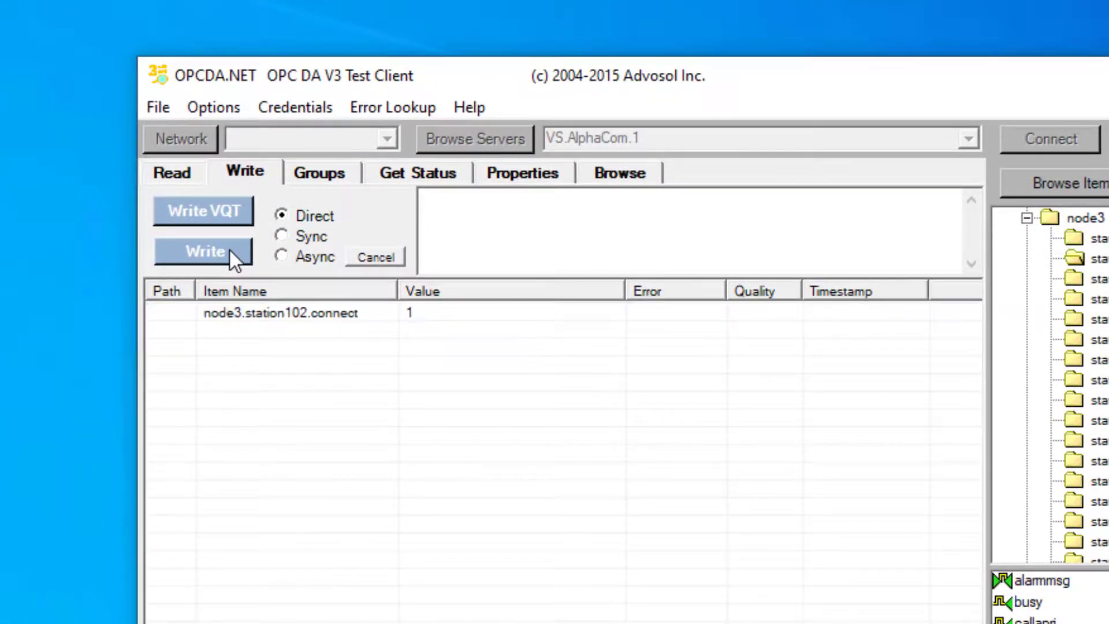
click(323, 174)
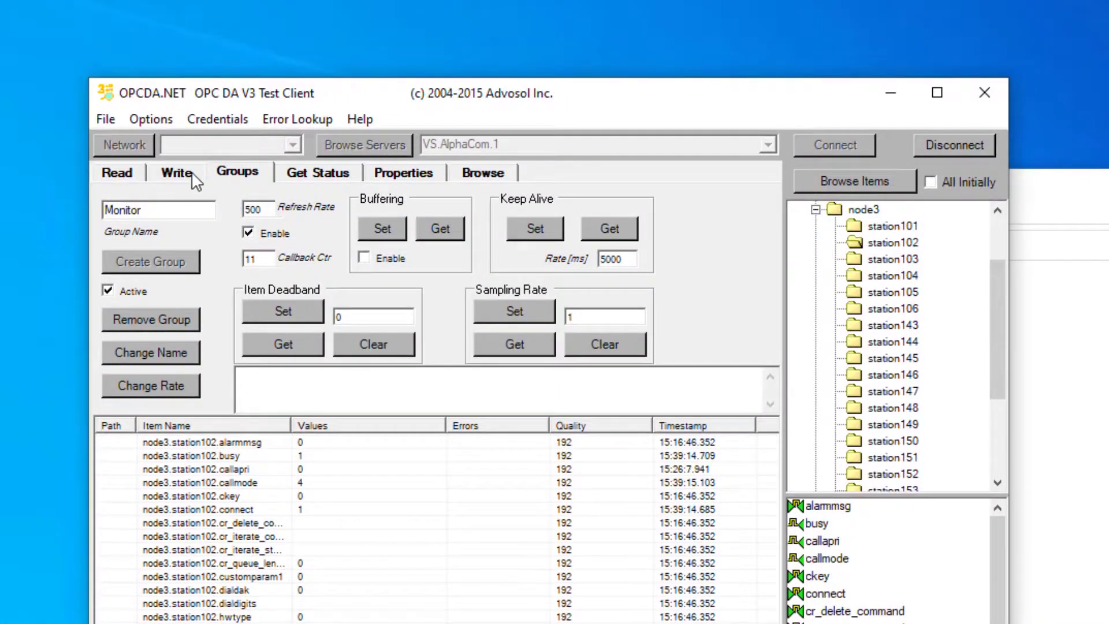
Step: Write the value 0 to node3.station102.connect and check the station's monitored tags again
click(192, 174)
double_click(320, 285)
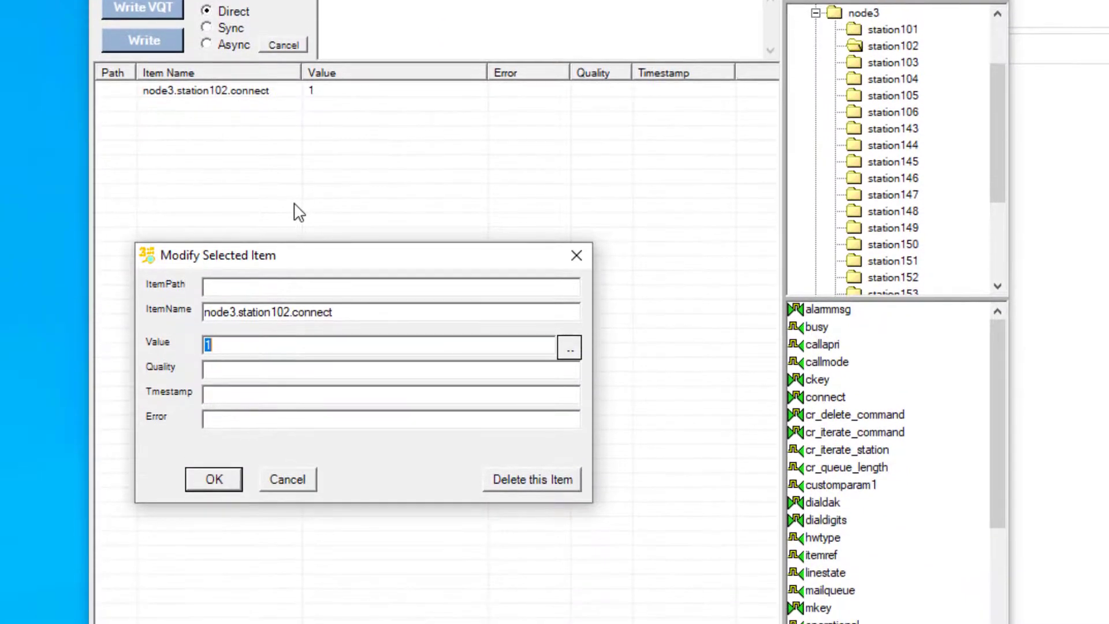
text(0)
click(230, 532)
click(156, 42)
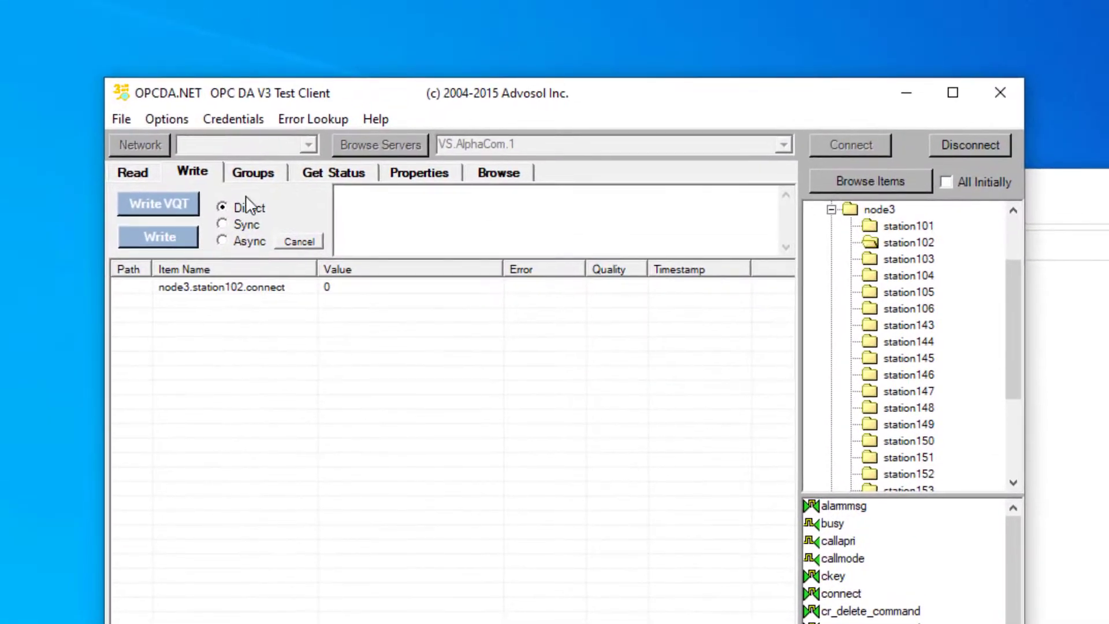
click(258, 179)
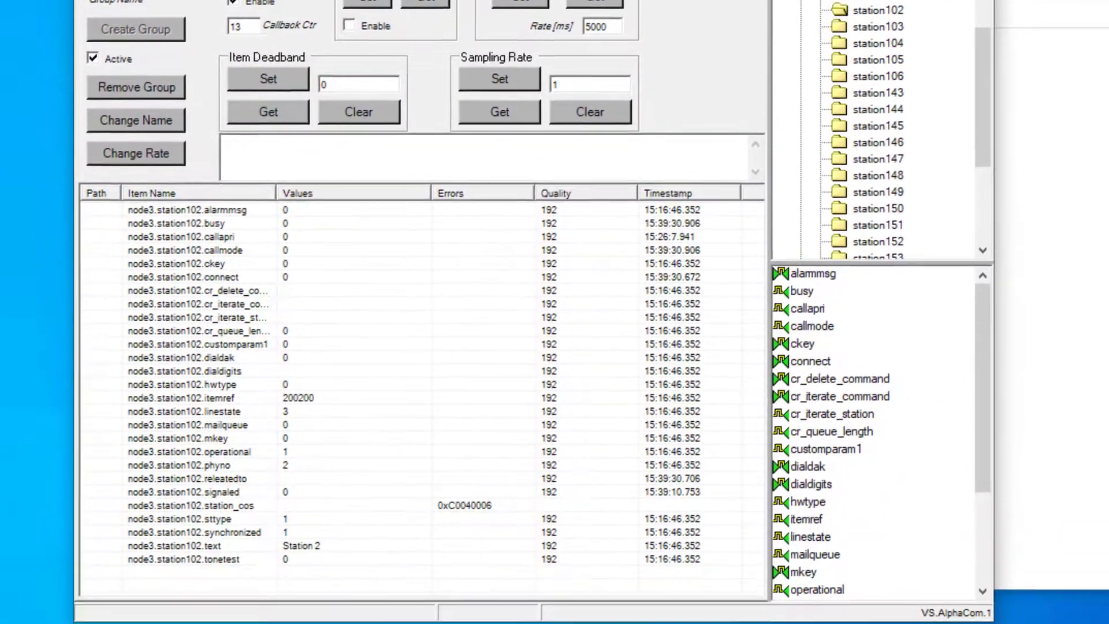